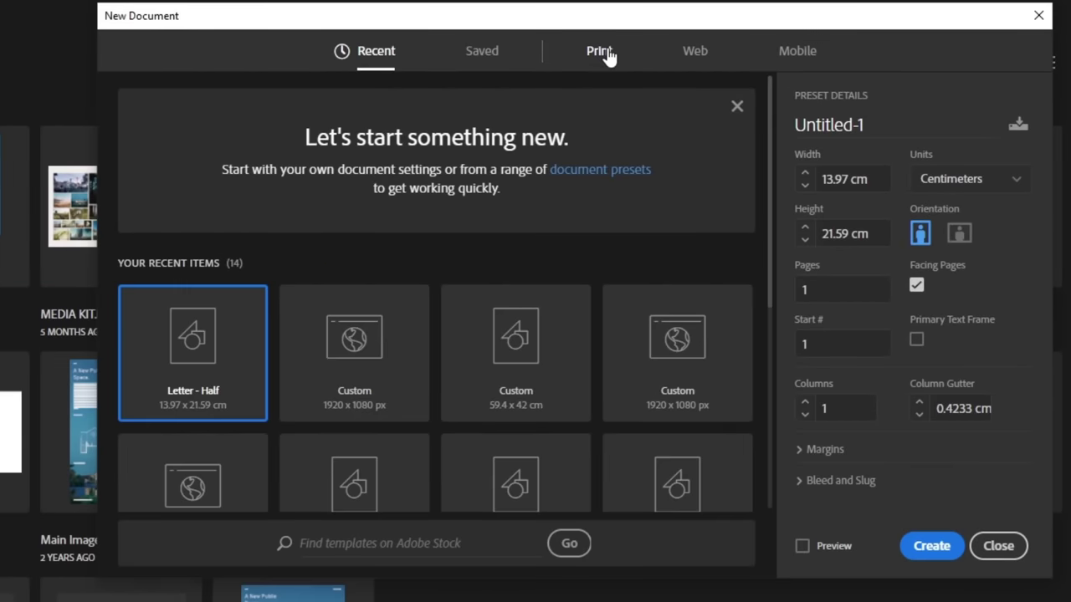
Create the new document from the Print > Letter - Half preset with 20 facing pages
click(599, 52)
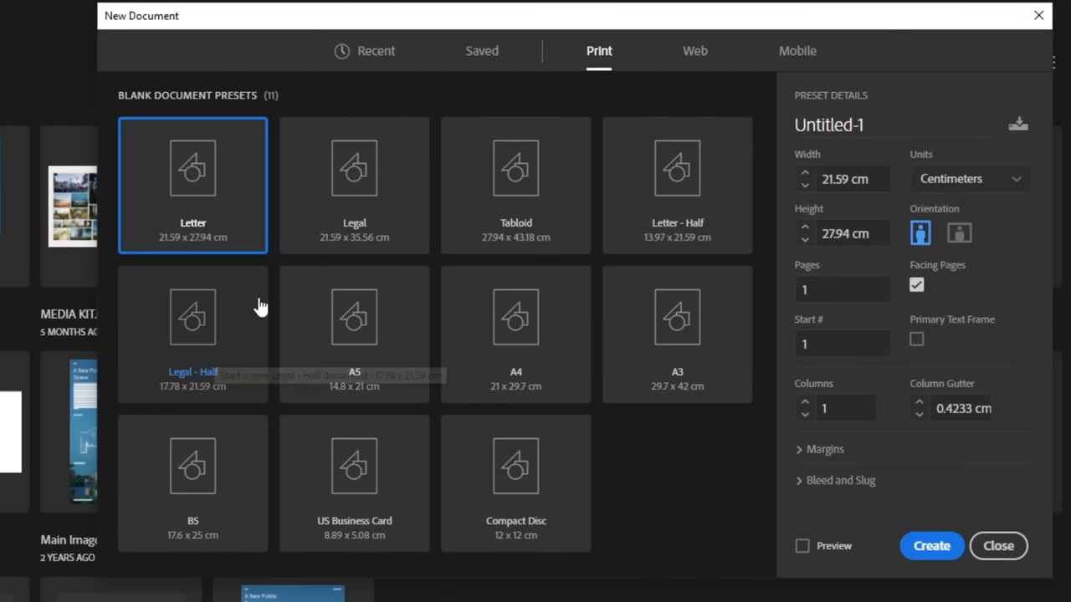
click(679, 193)
text(20)
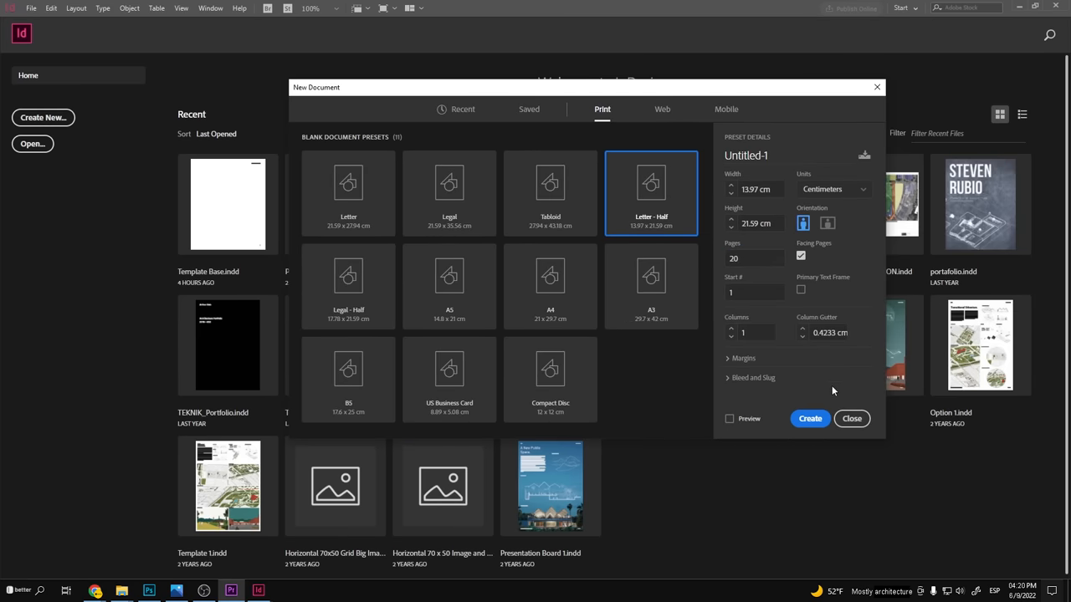
click(810, 418)
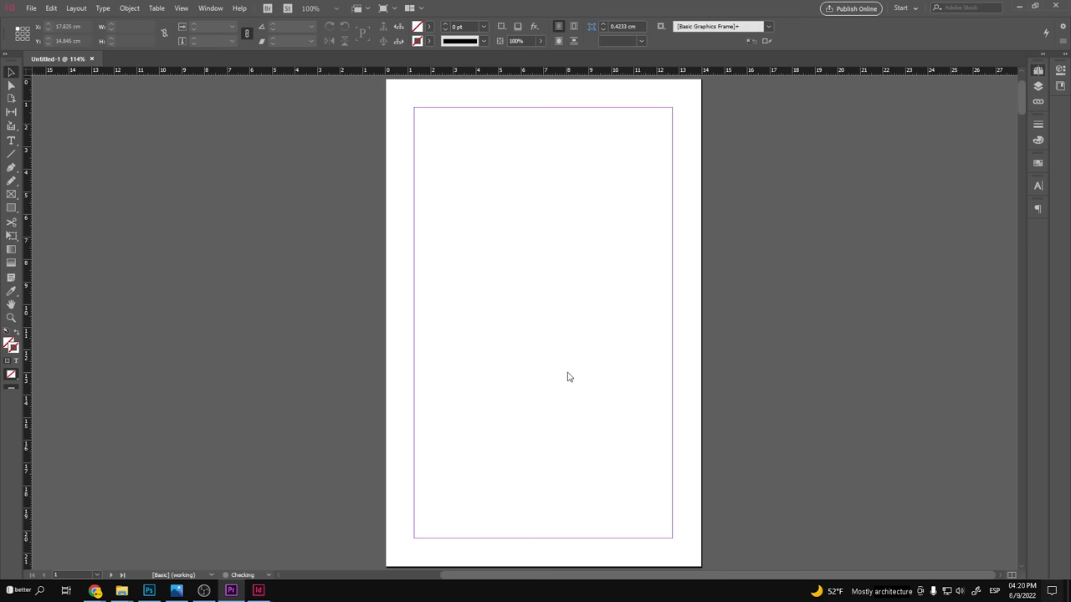
scroll(556, 374, down, 5)
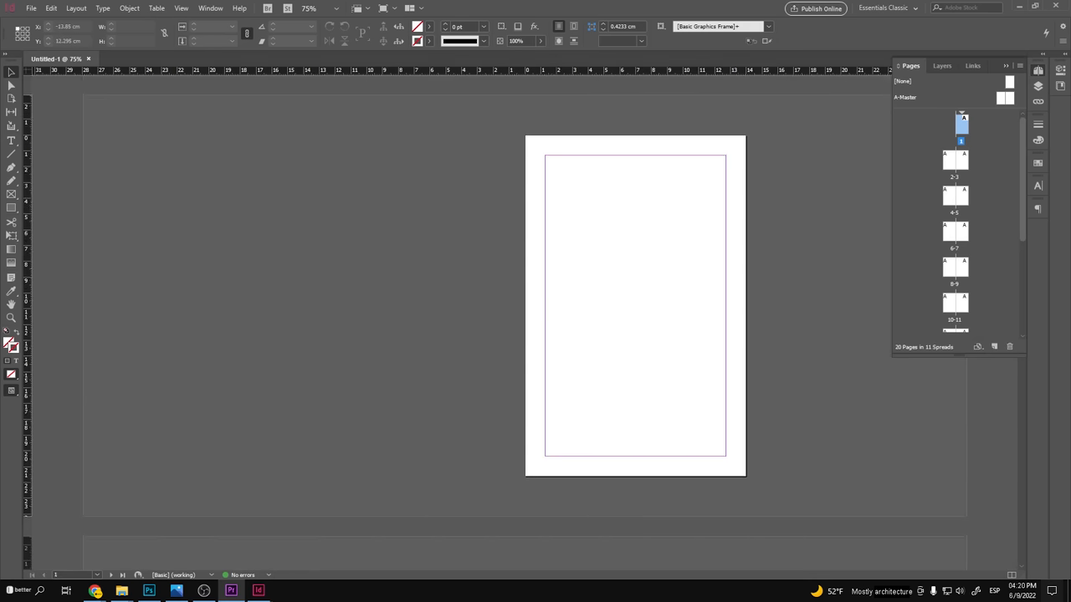
scroll(556, 374, up, 5)
Go to spread 2-3 and enlarge the master area in the Pages panel
click(956, 163)
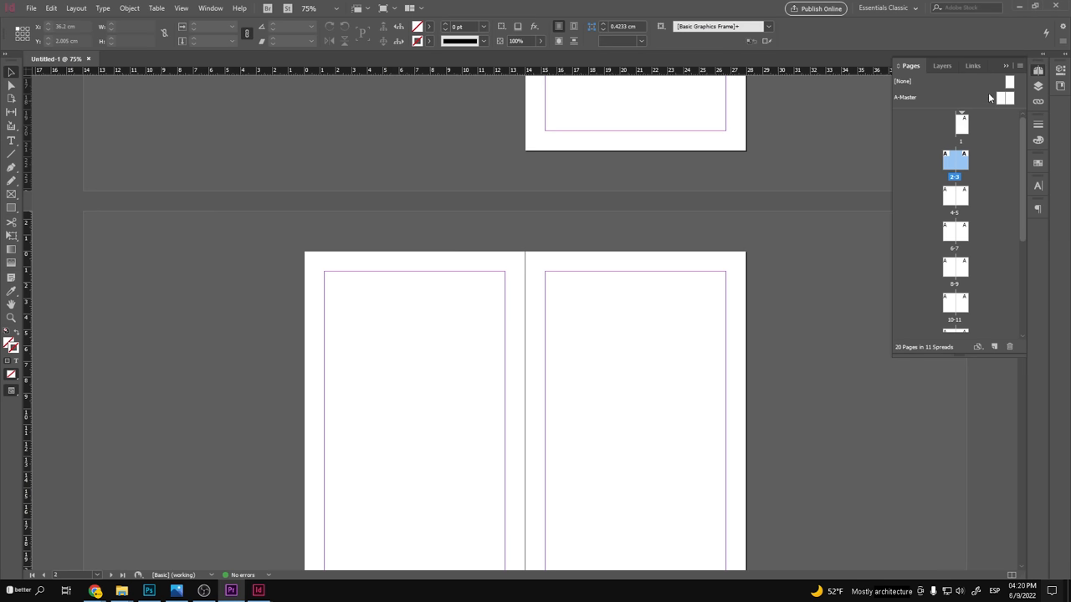
drag(987, 110, 985, 152)
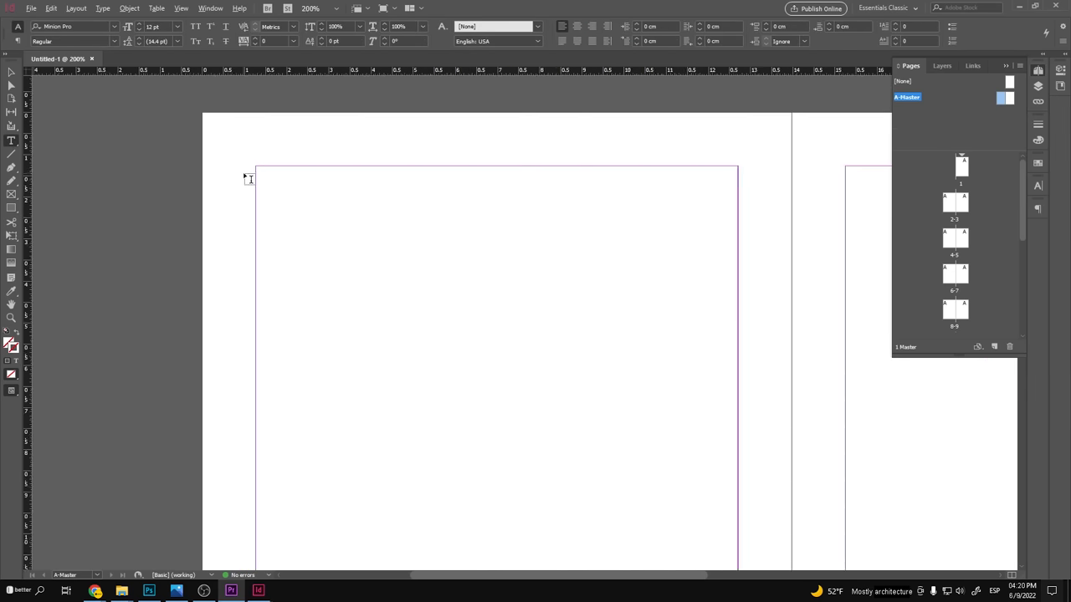
Add a right-aligned Current Page Number marker in a text frame on the A-Master
drag(264, 149, 438, 168)
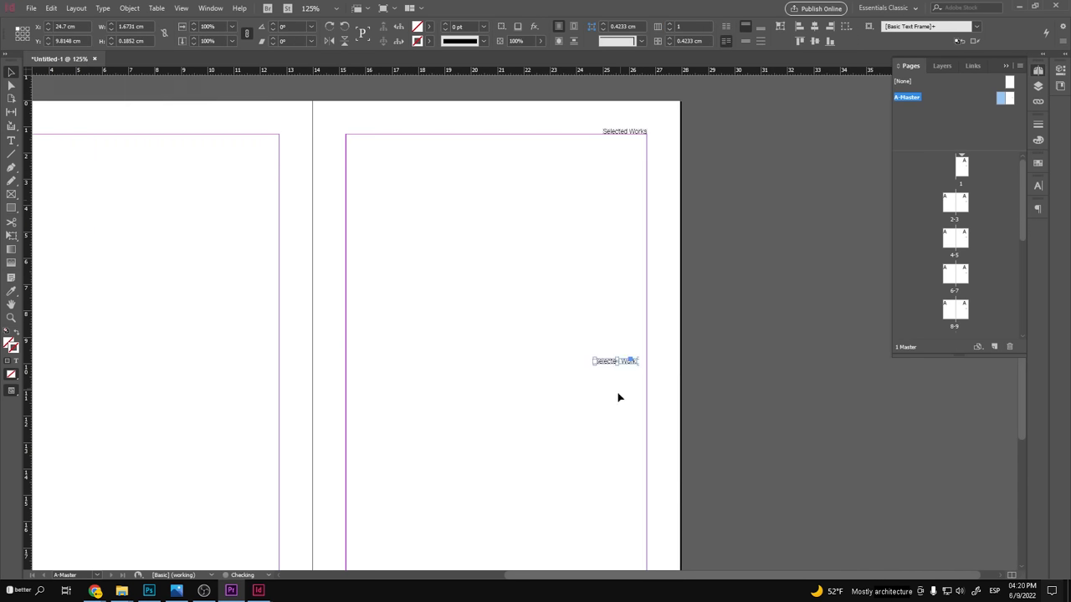
click(103, 8)
mouse_move(209, 291)
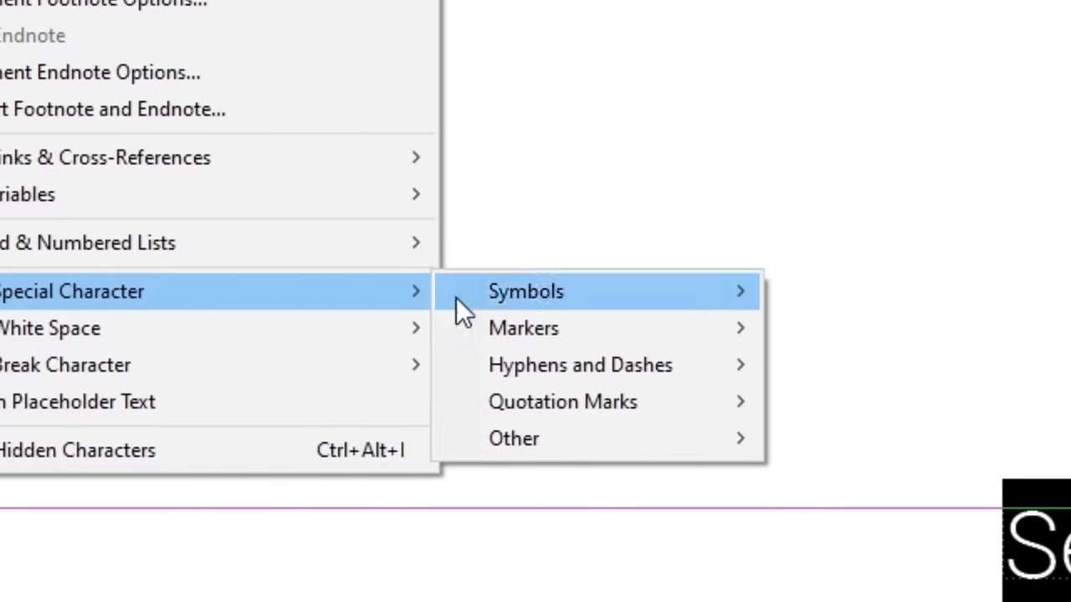
mouse_move(523, 328)
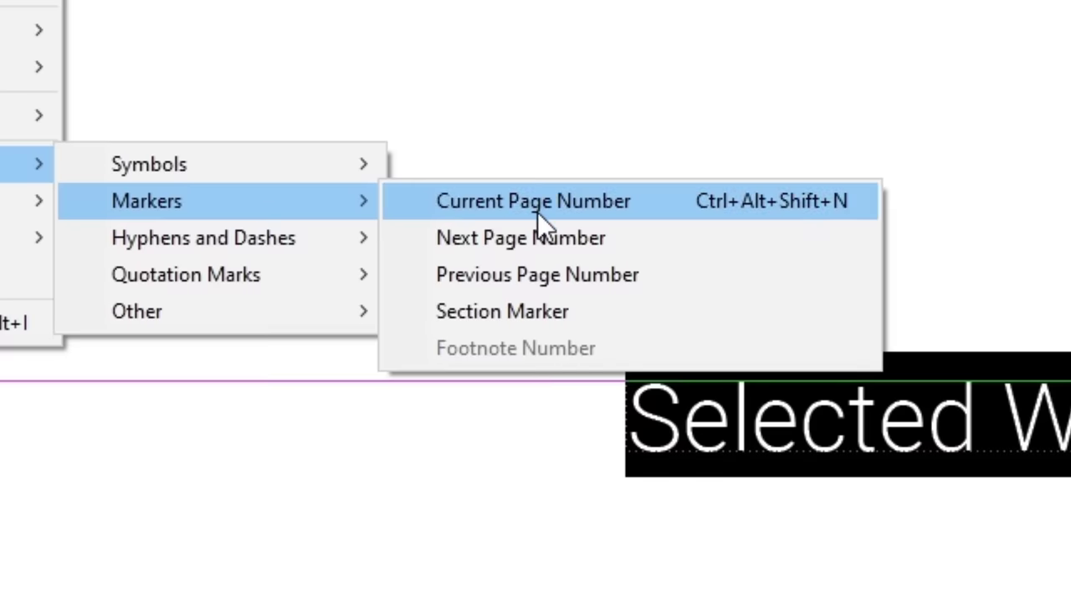
click(537, 212)
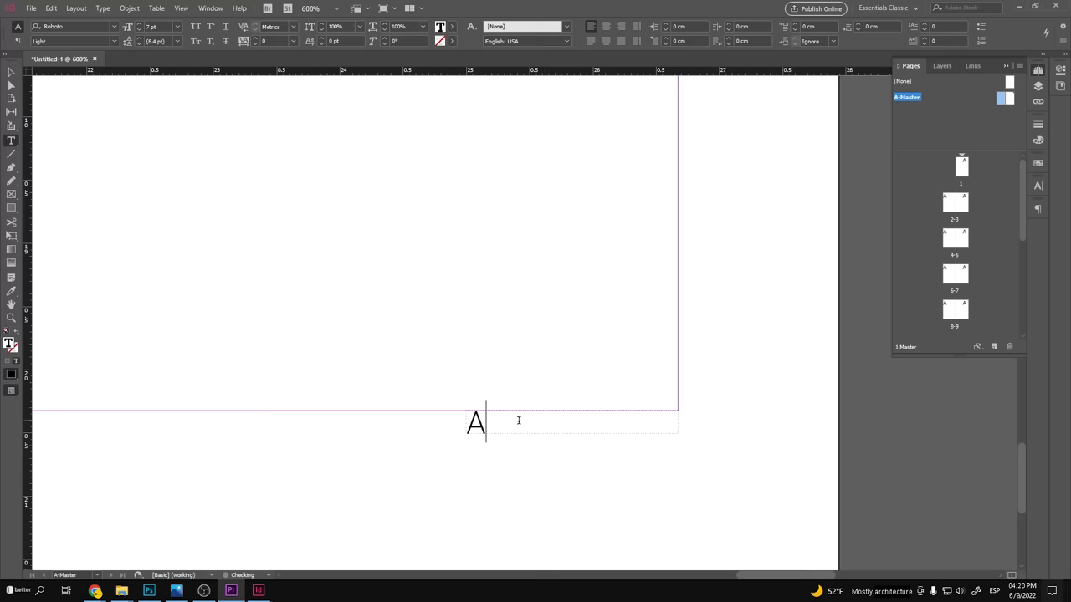
key(ctrl+shift+r)
key(Escape)
scroll(669, 424, down, 5)
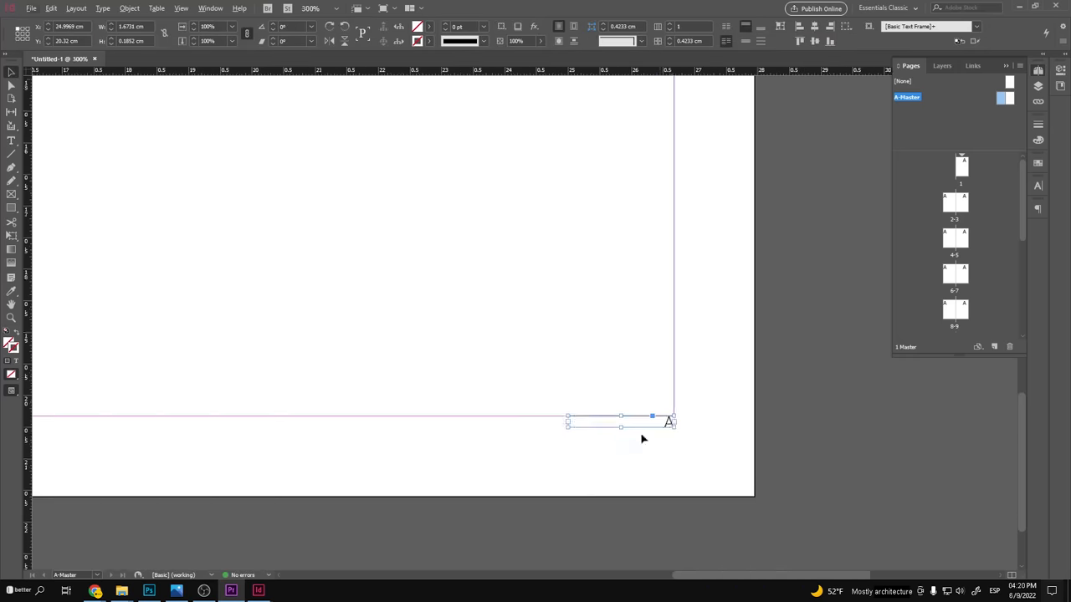
Copy the page number to the left page bottom and left-align it
drag(770, 454, 151, 470)
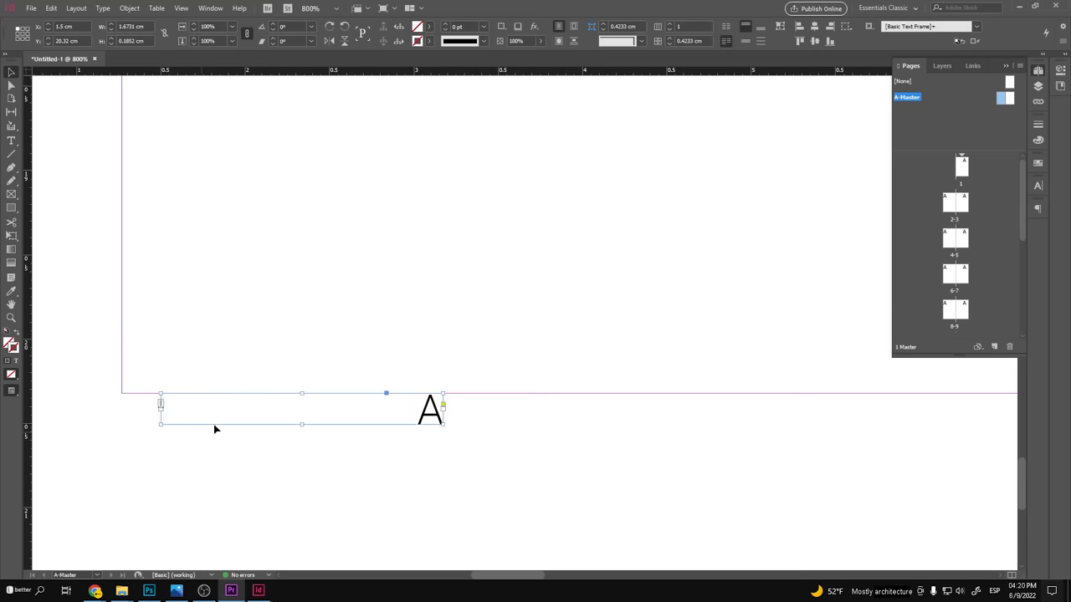
key(ctrl+shift+l)
key(ctrl+0)
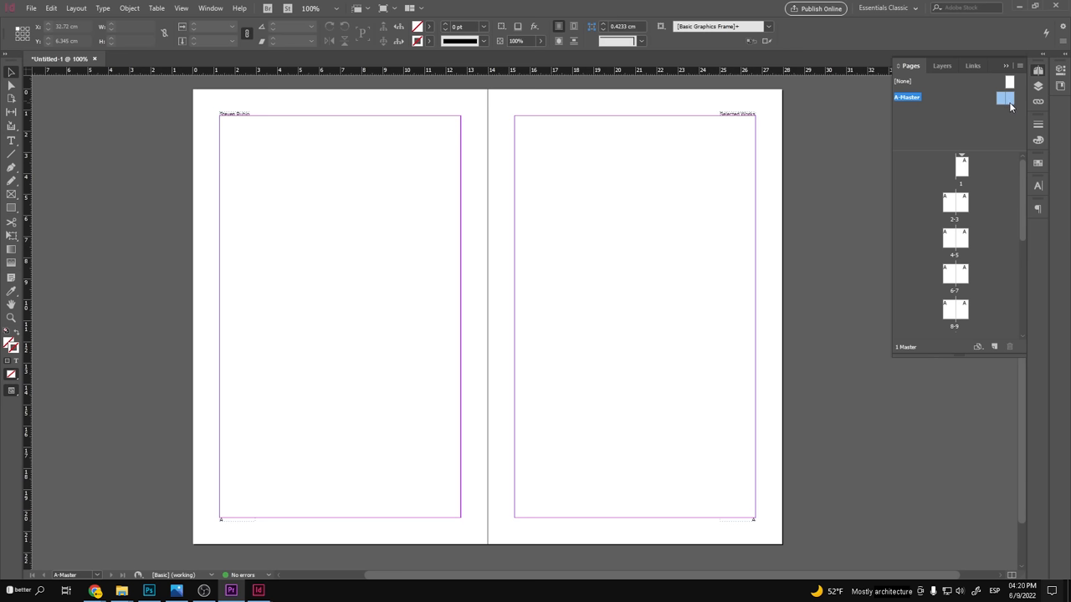
Duplicate the master as B-Master and set its left header text to [Paper] white
right_click(1010, 106)
click(993, 109)
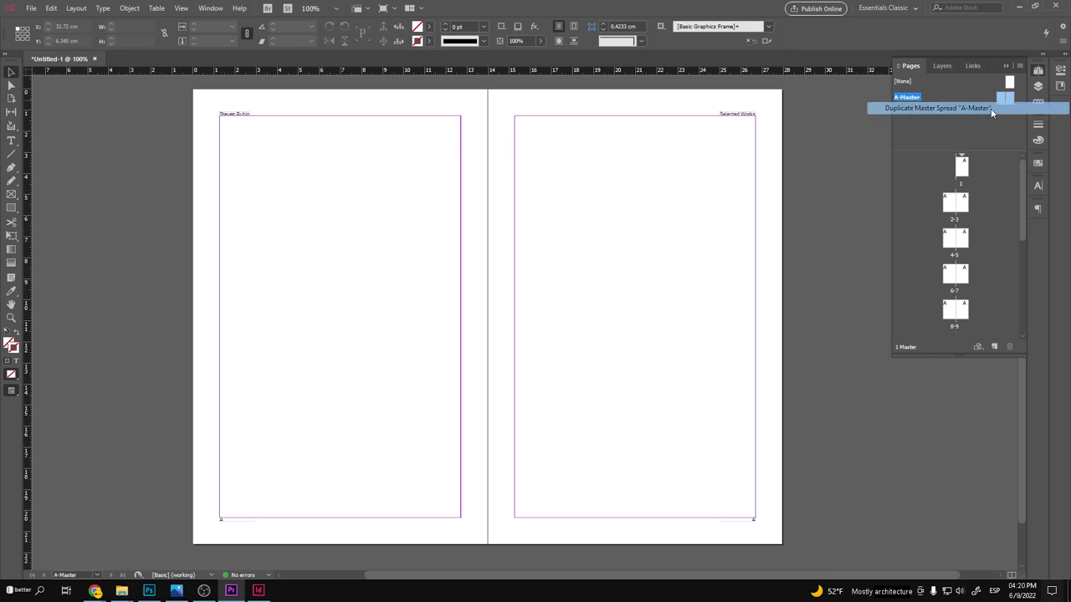
double_click(1002, 117)
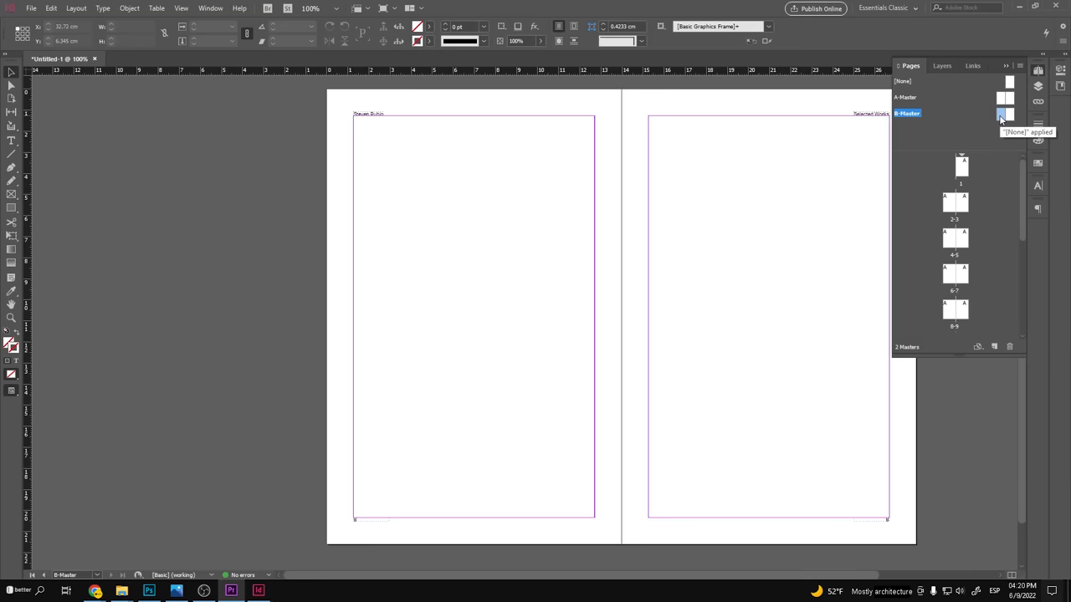
drag(413, 120, 256, 127)
triple_click(224, 124)
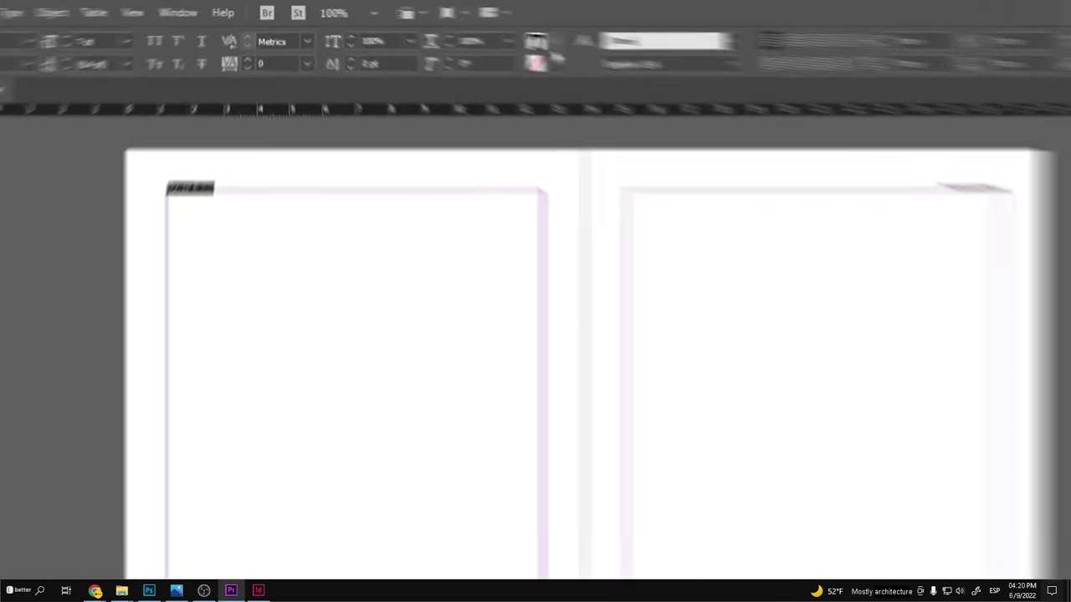
click(452, 40)
click(459, 74)
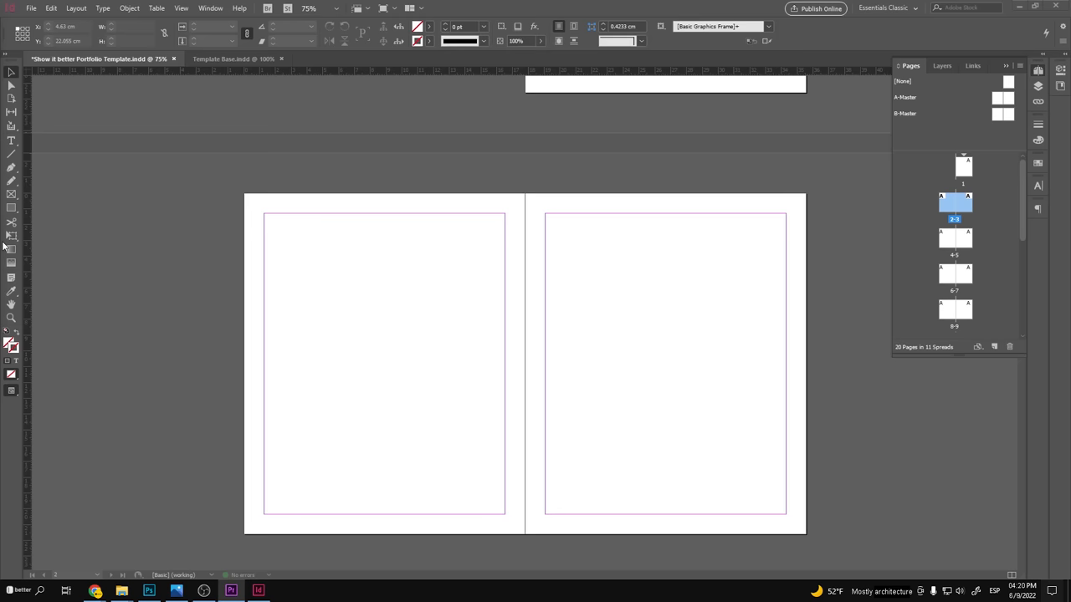
Place fff.png across both pages of spread 2-3 and fill the frame proportionally
click(122, 590)
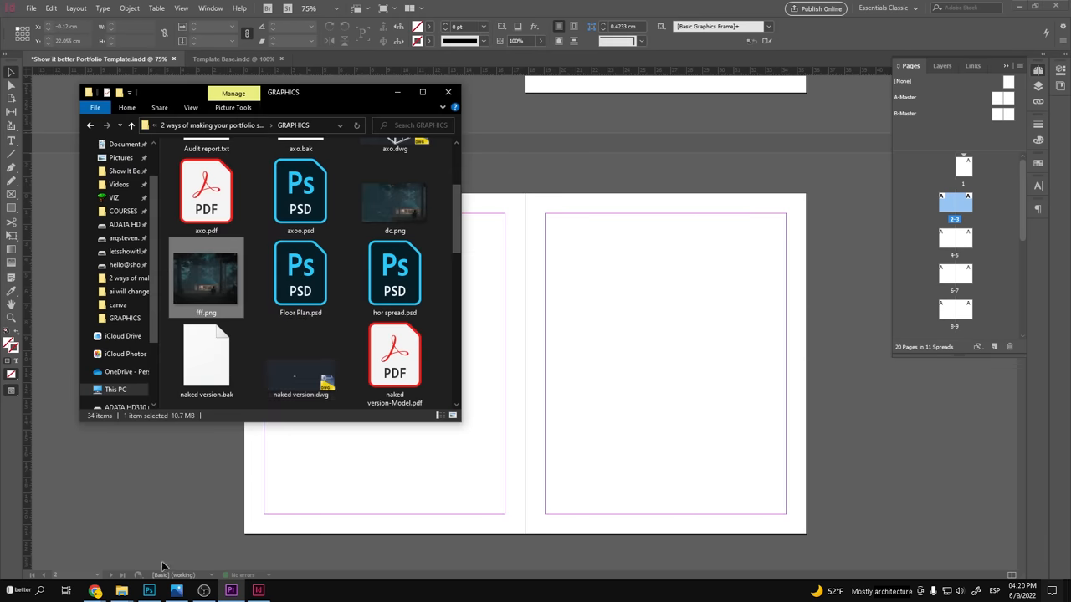
drag(206, 280, 540, 324)
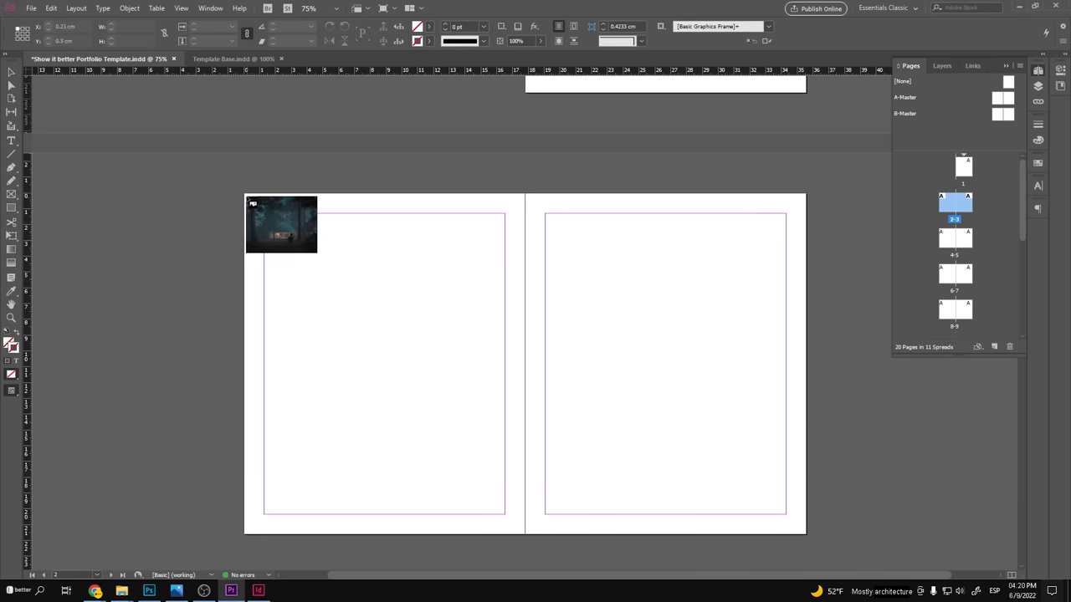
mouse_move(245, 195)
mouse_down()
mouse_move(672, 481)
mouse_move(679, 534)
mouse_up()
drag(678, 365, 805, 363)
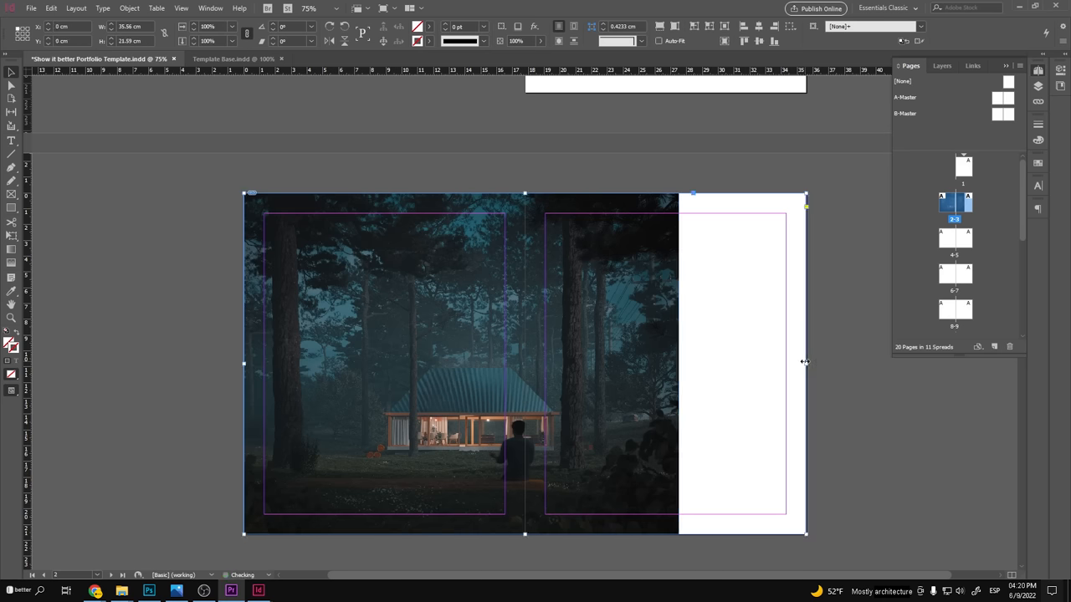
right_click(665, 224)
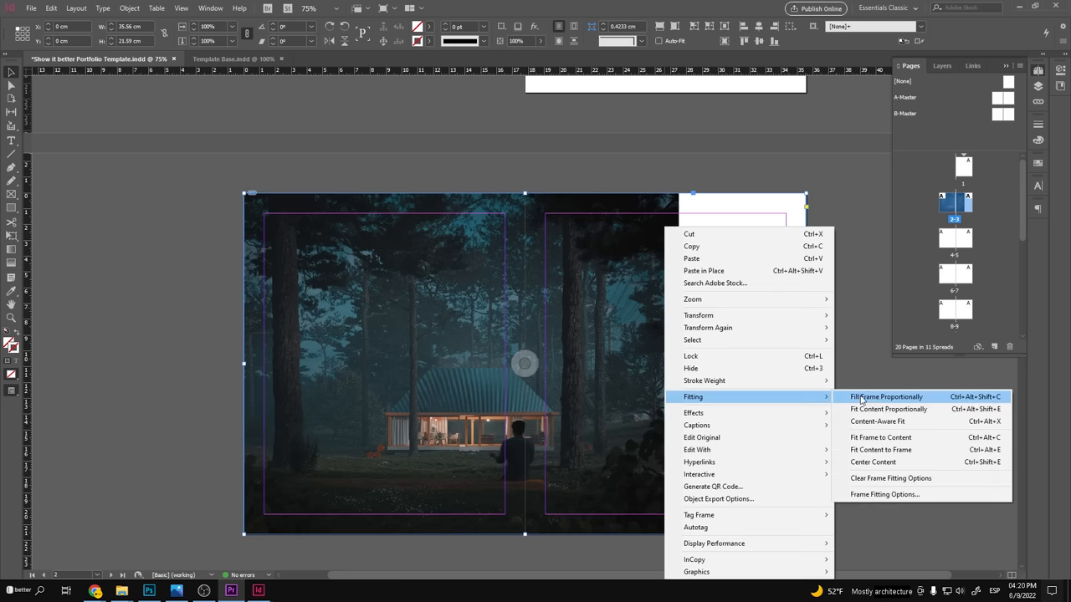
click(874, 396)
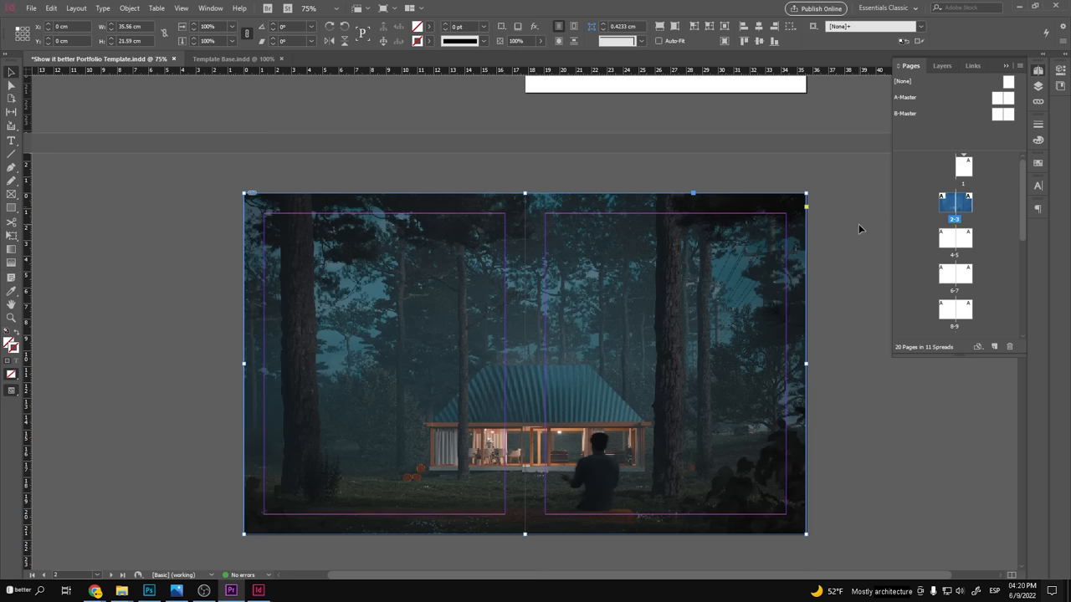
scroll(633, 242, down, 5)
scroll(633, 242, down, 5)
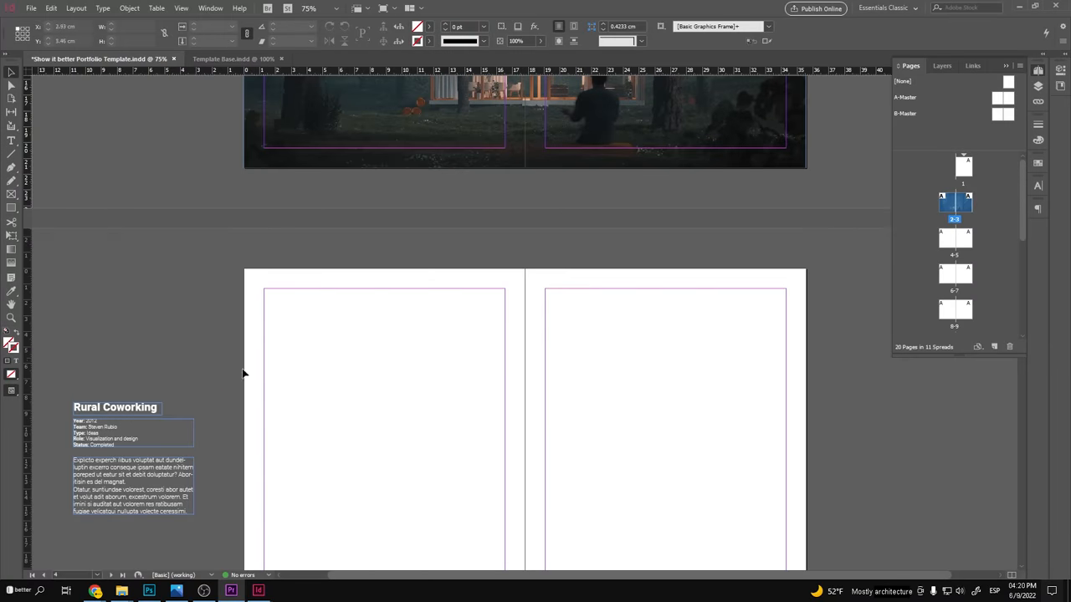
Move the Rural Coworking project info text onto spread 2-3 at the lower left over the render
key(ctrl+minus)
click(251, 418)
drag(251, 418, 435, 209)
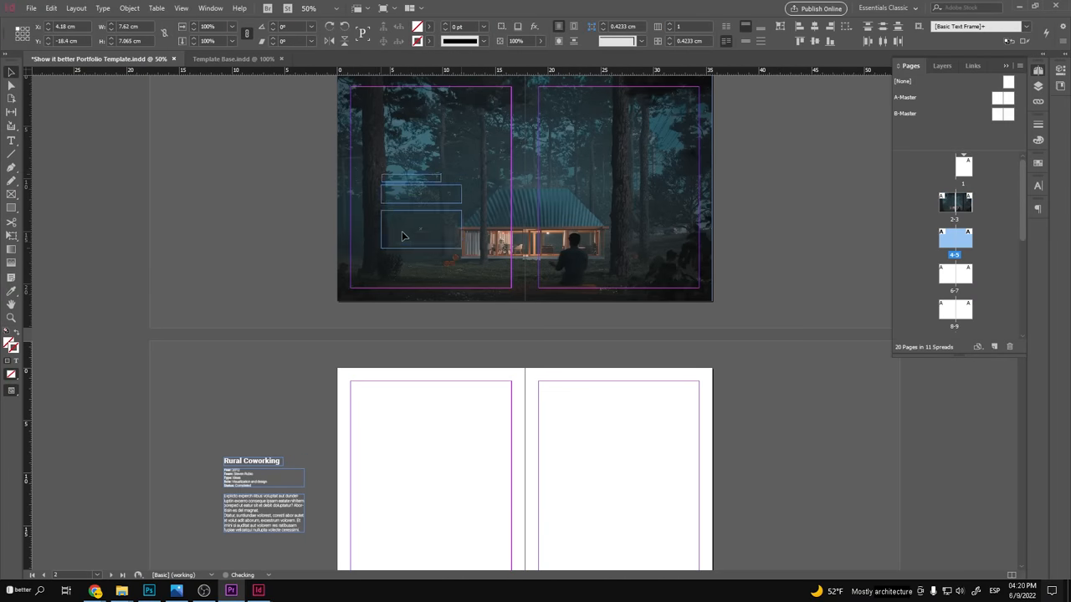
key(ctrl+1)
scroll(410, 178, up, 2)
scroll(352, 234, up, 2)
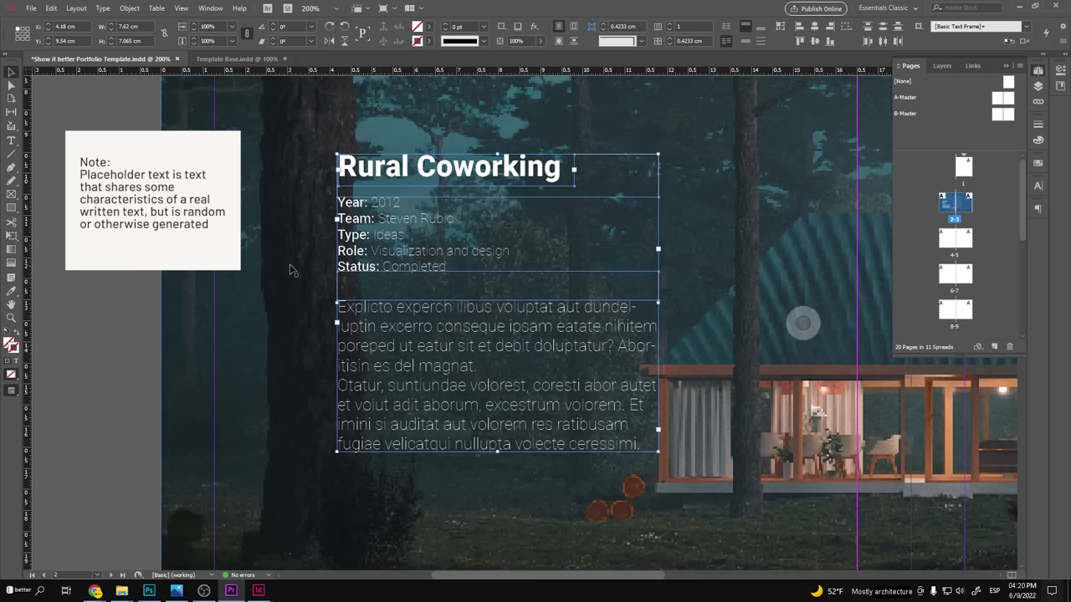
scroll(292, 269, down, 2)
scroll(292, 270, down, 2)
scroll(335, 334, up, 3)
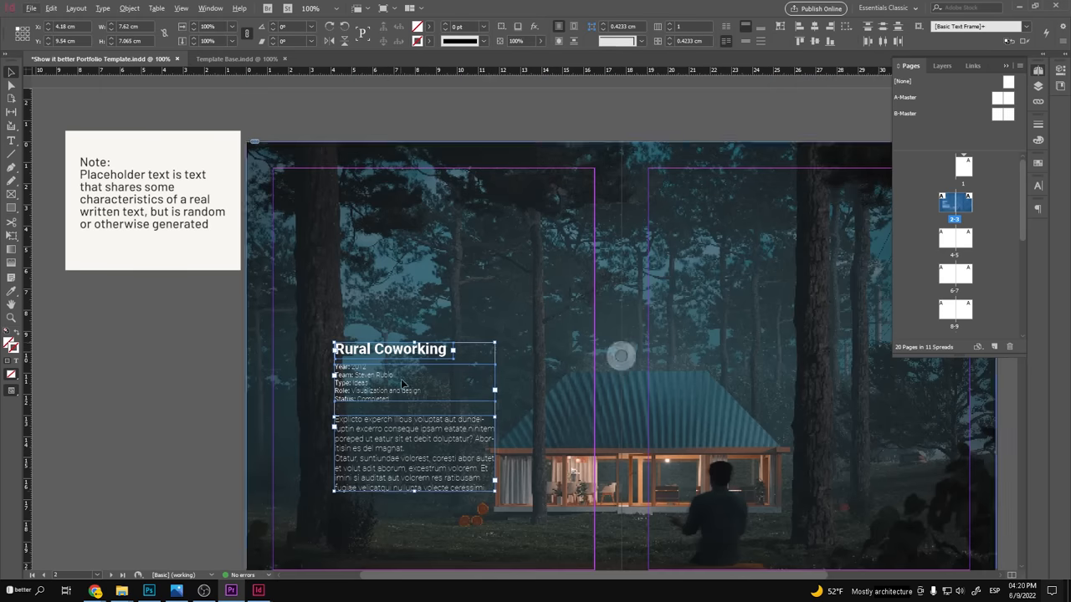
drag(375, 454, 369, 458)
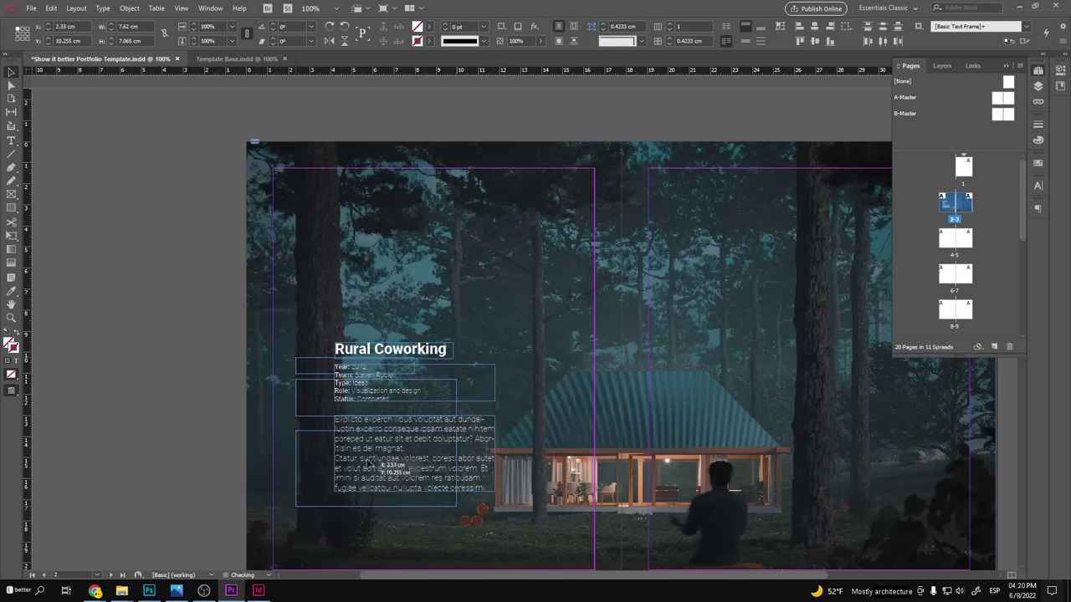
click(154, 261)
scroll(216, 282, down, 1)
click(588, 275)
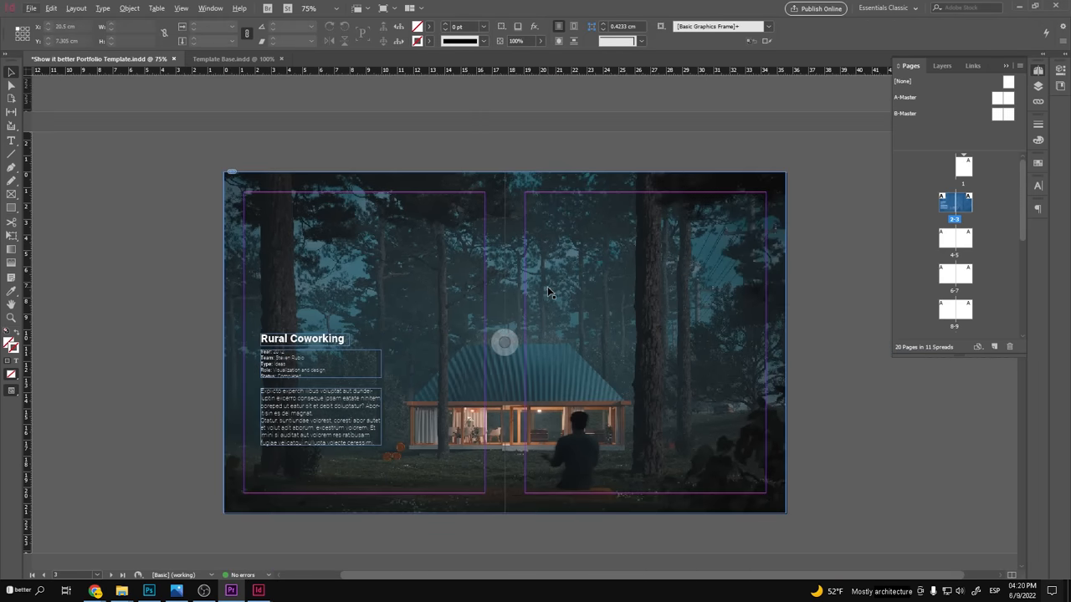
scroll(394, 381, right, 1)
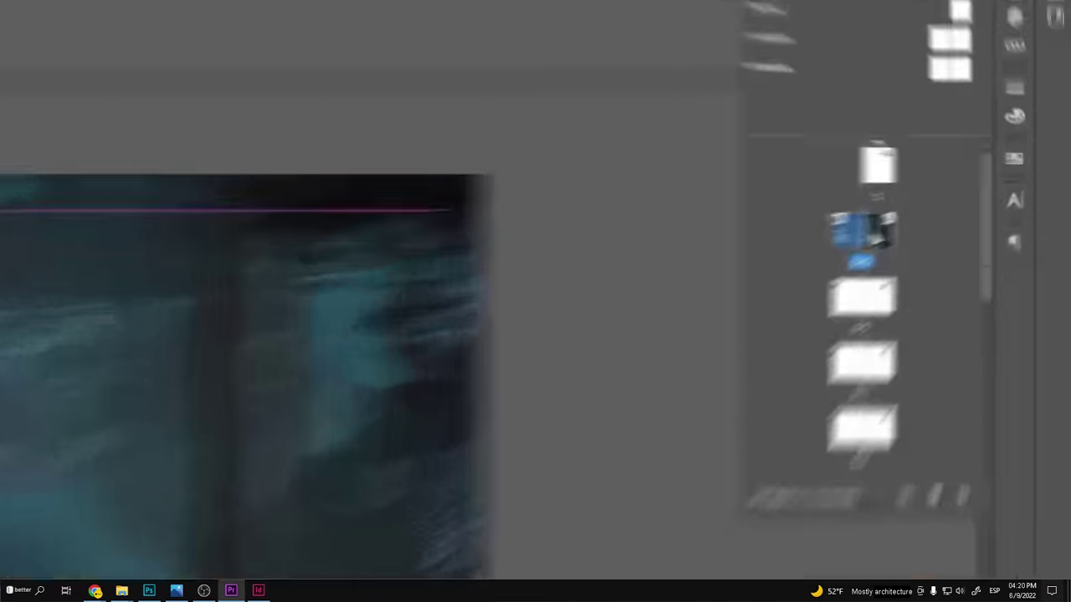
Apply B-Master to spread 2-3 and override all its master page items
right_click(961, 210)
key(Escape)
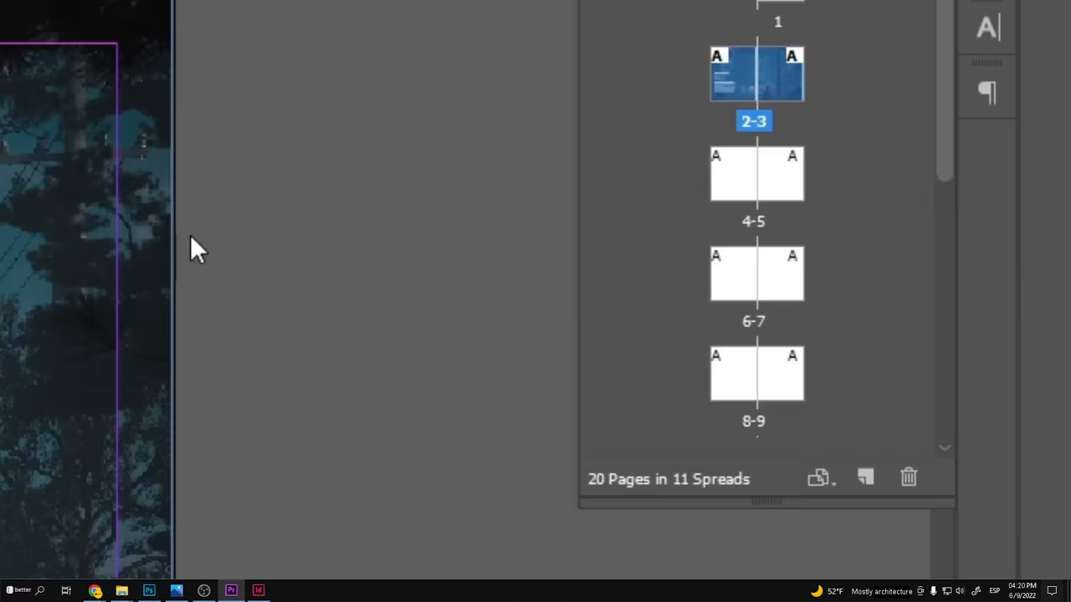
click(502, 347)
click(804, 277)
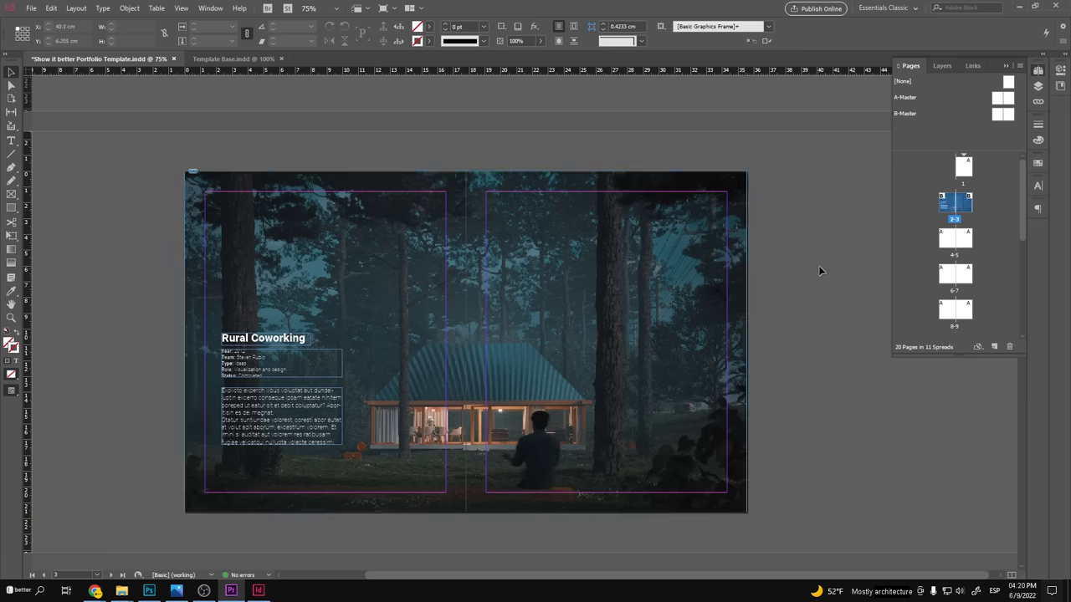
right_click(959, 210)
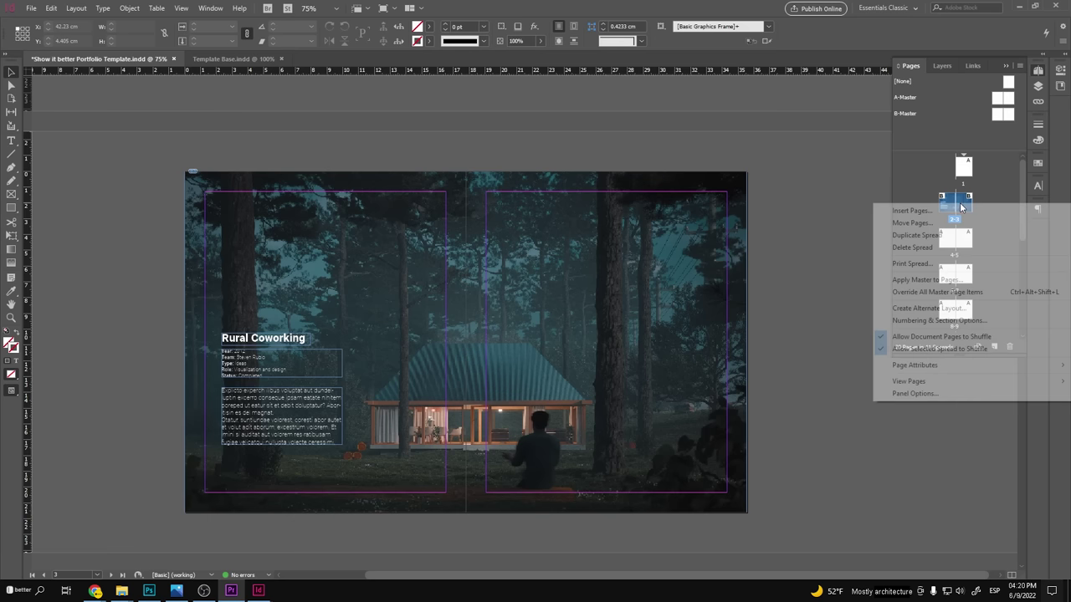
click(929, 289)
Send the background render behind the headers and page numbers
right_click(674, 241)
mouse_move(703, 328)
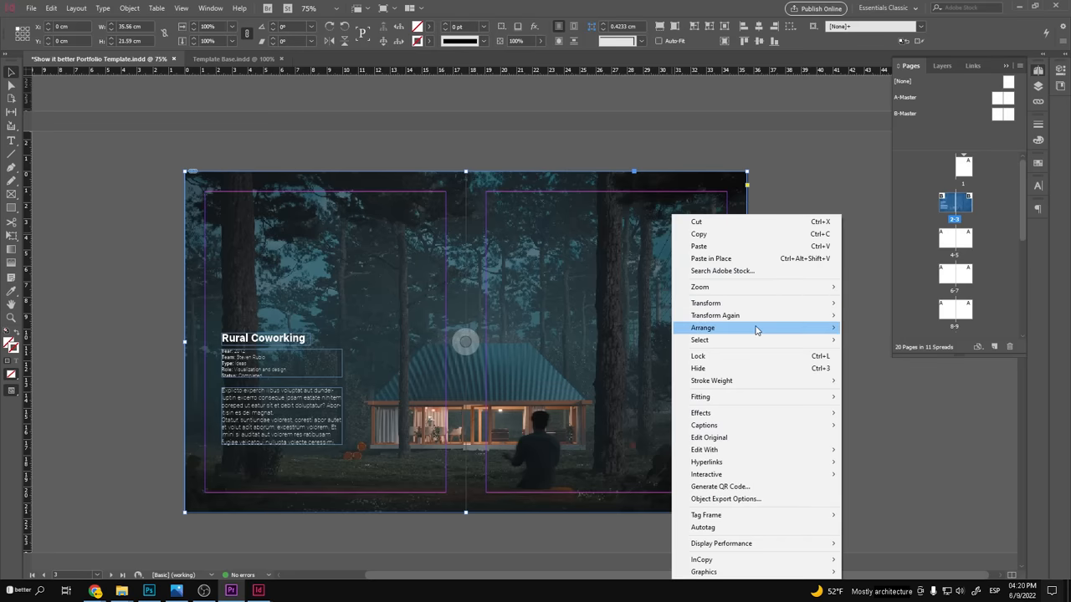
key(Escape)
click(586, 293)
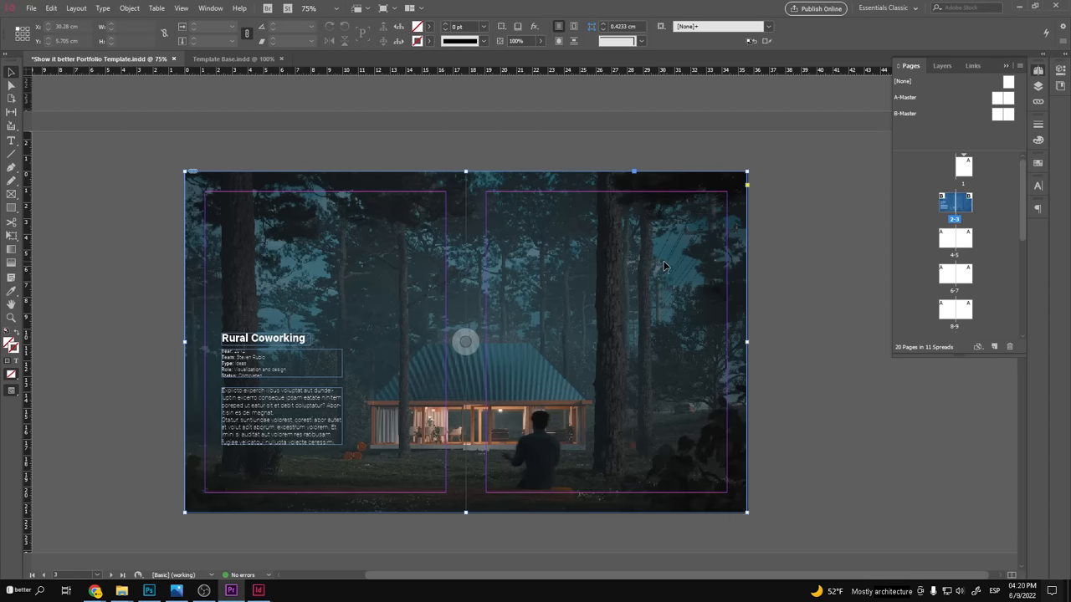
right_click(666, 217)
click(850, 232)
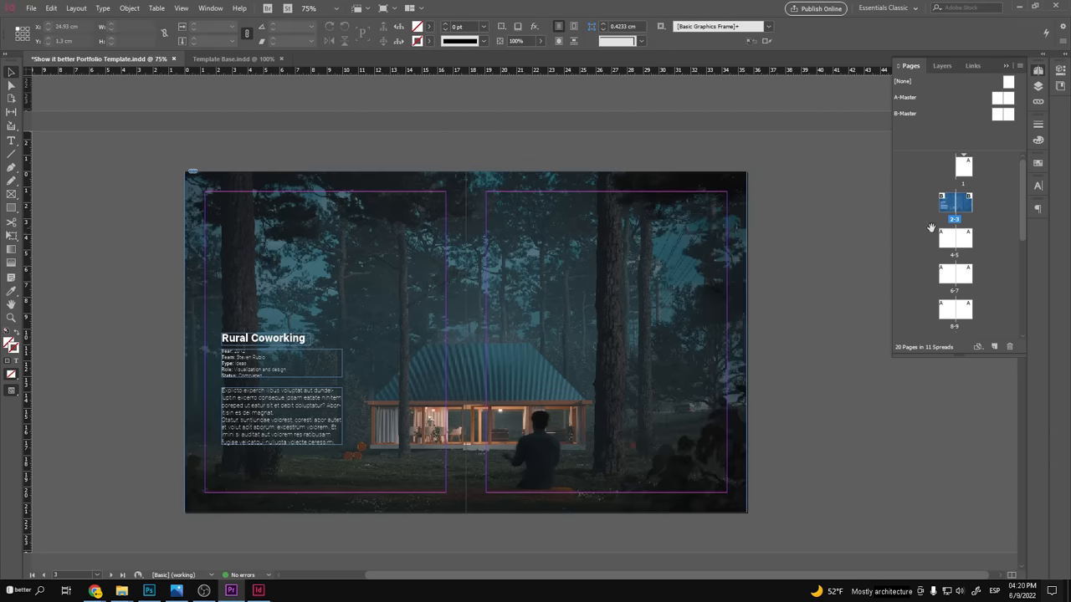
right_click(962, 205)
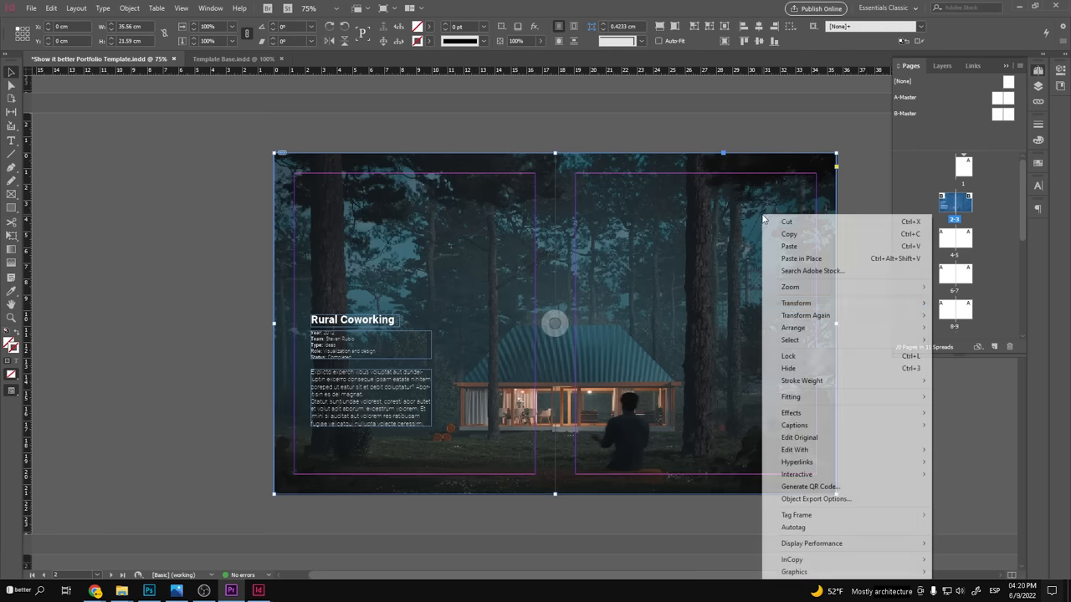
click(954, 368)
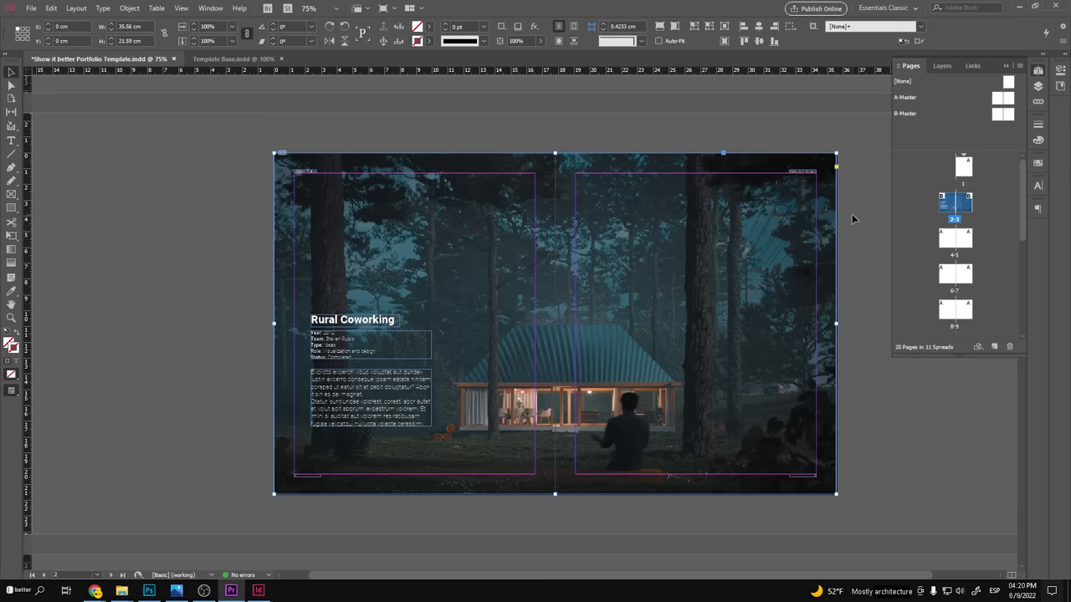
click(434, 304)
drag(434, 304, 793, 472)
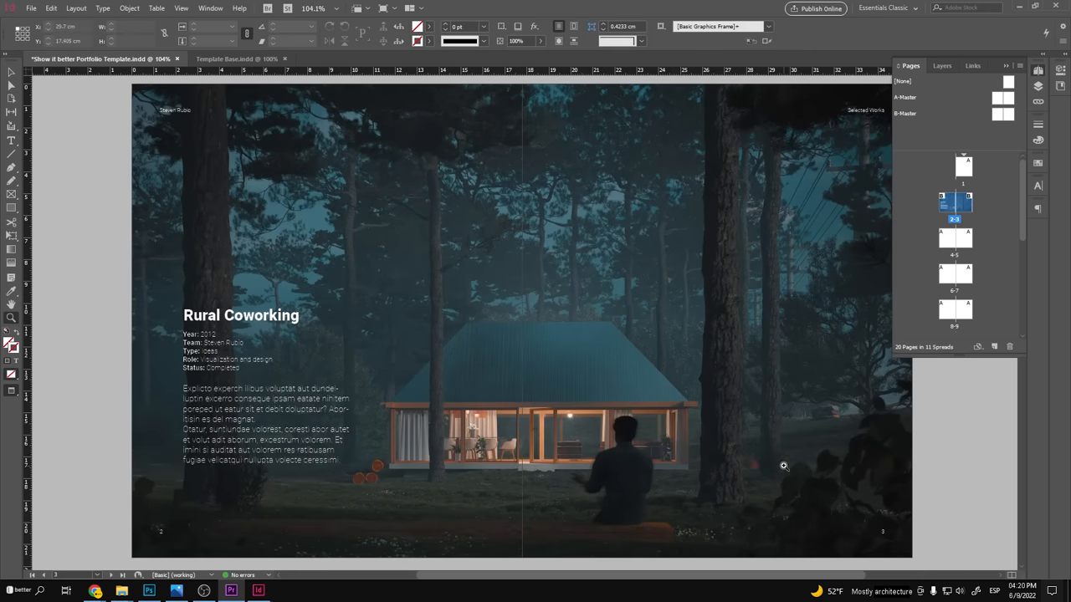
drag(703, 444, 580, 401)
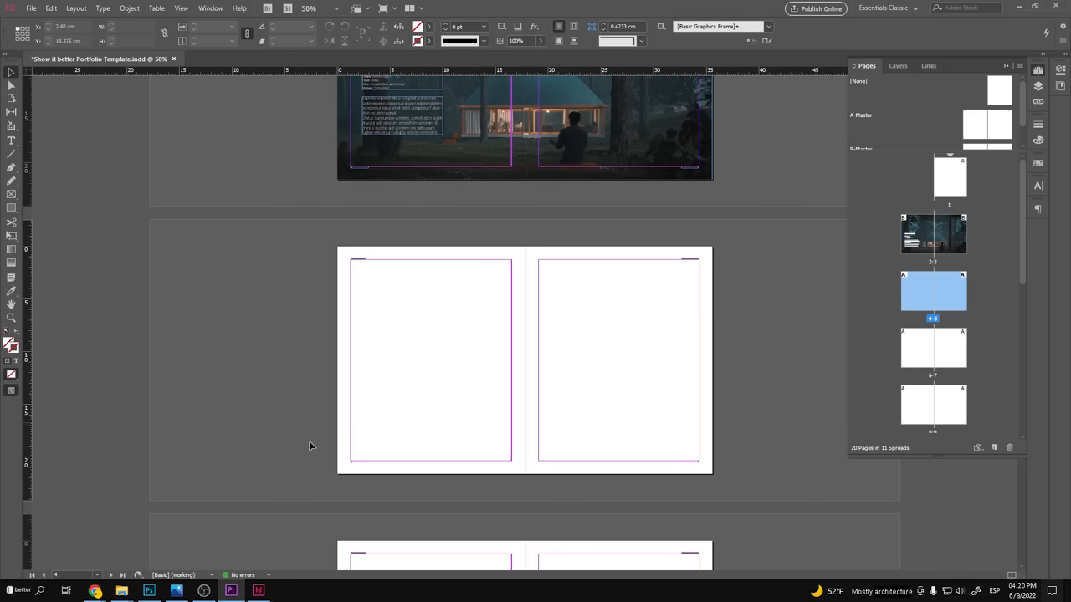
Place the forest render on page 5 and fill its frame proportionally
click(181, 544)
drag(205, 276, 586, 368)
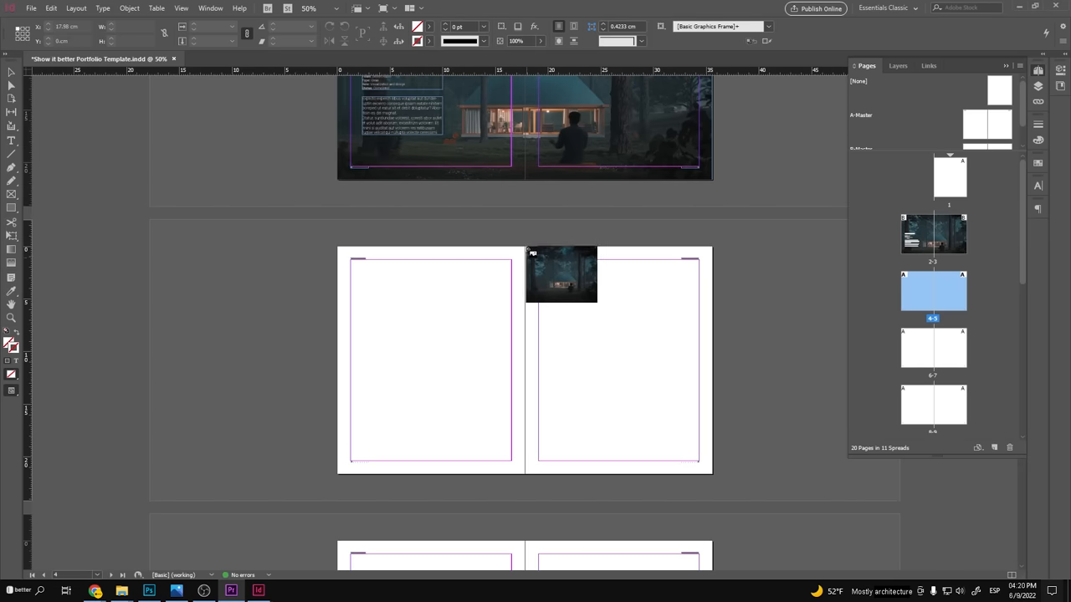
click(643, 413)
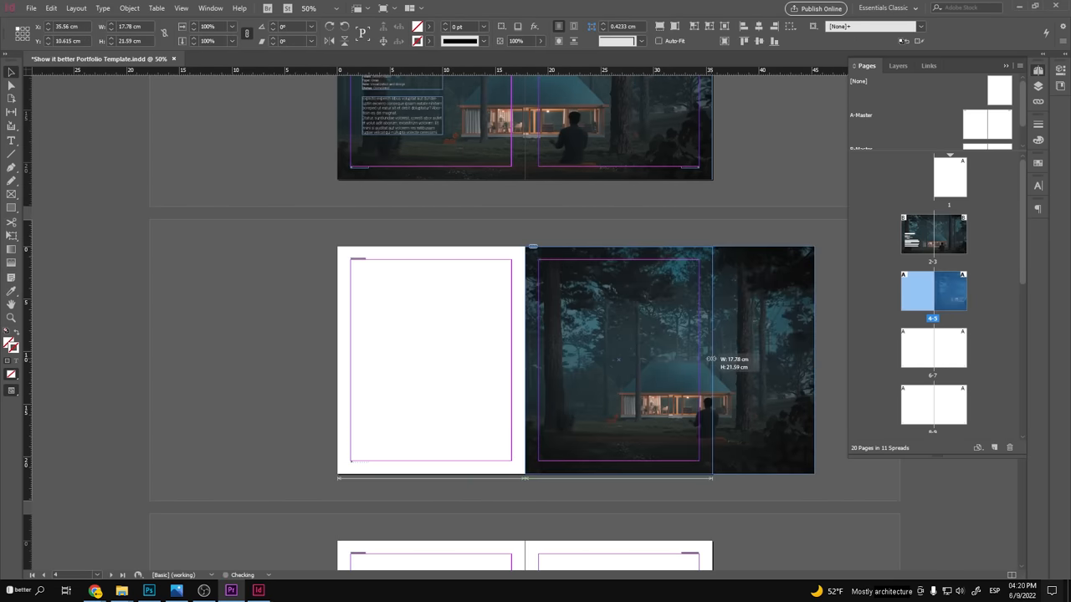
key(ctrl+plus)
scroll(653, 261, down, 3)
key(ctrl+minus)
right_click(619, 402)
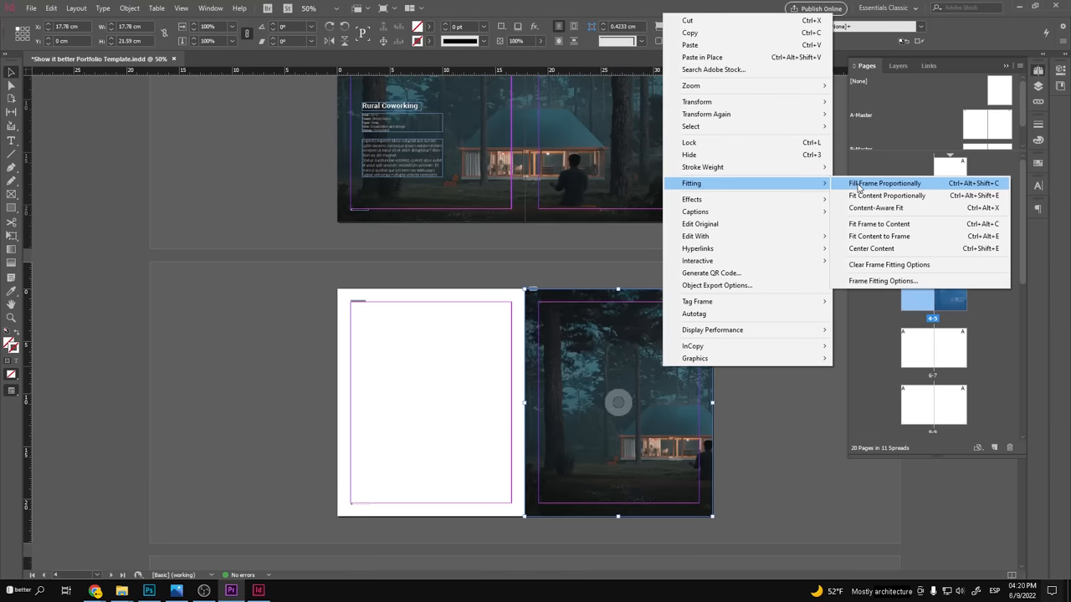
click(954, 177)
Apply the B master to page 5 only
click(769, 342)
click(769, 341)
click(950, 291)
click(950, 291)
right_click(949, 293)
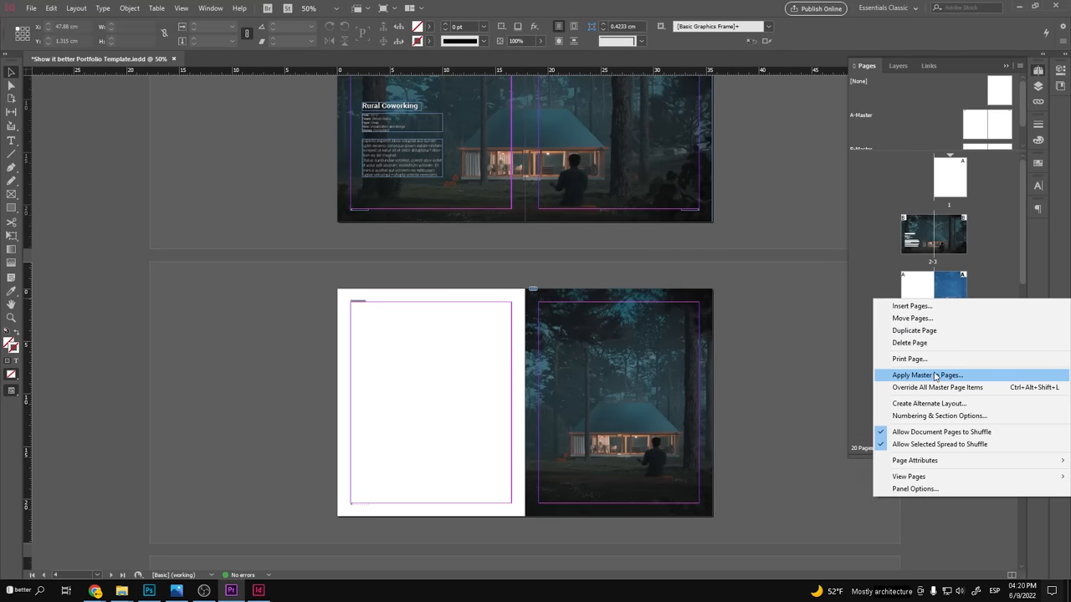
click(920, 375)
click(535, 285)
click(514, 308)
click(613, 285)
Send the page 5 render behind the master items
right_click(950, 293)
key(Escape)
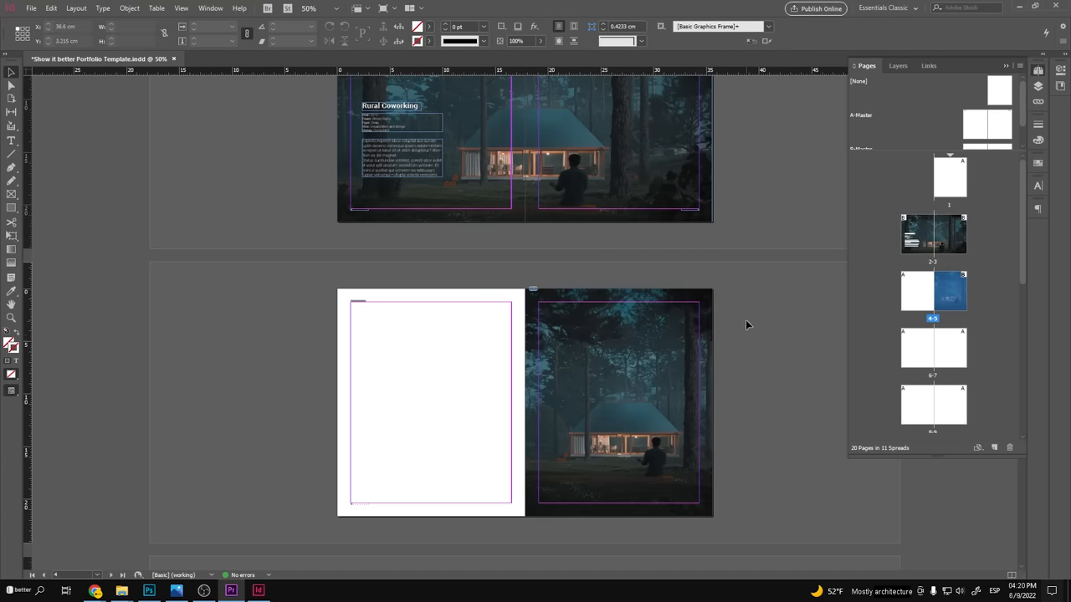
right_click(618, 403)
click(895, 335)
click(749, 337)
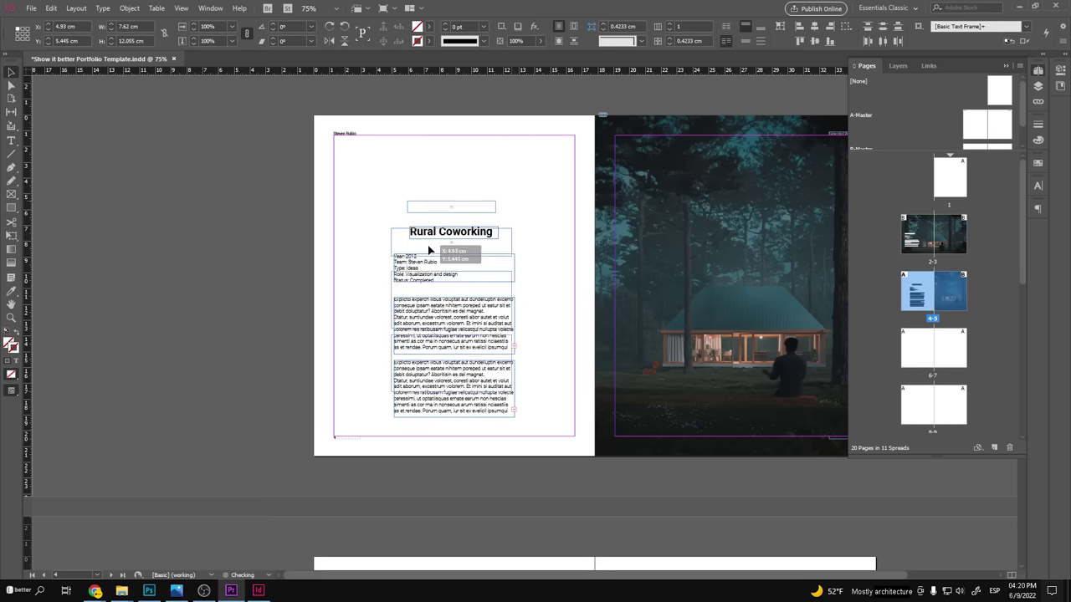
Move the title and text blocks lower on page 4 and review the spread
drag(437, 274, 437, 251)
click(427, 242)
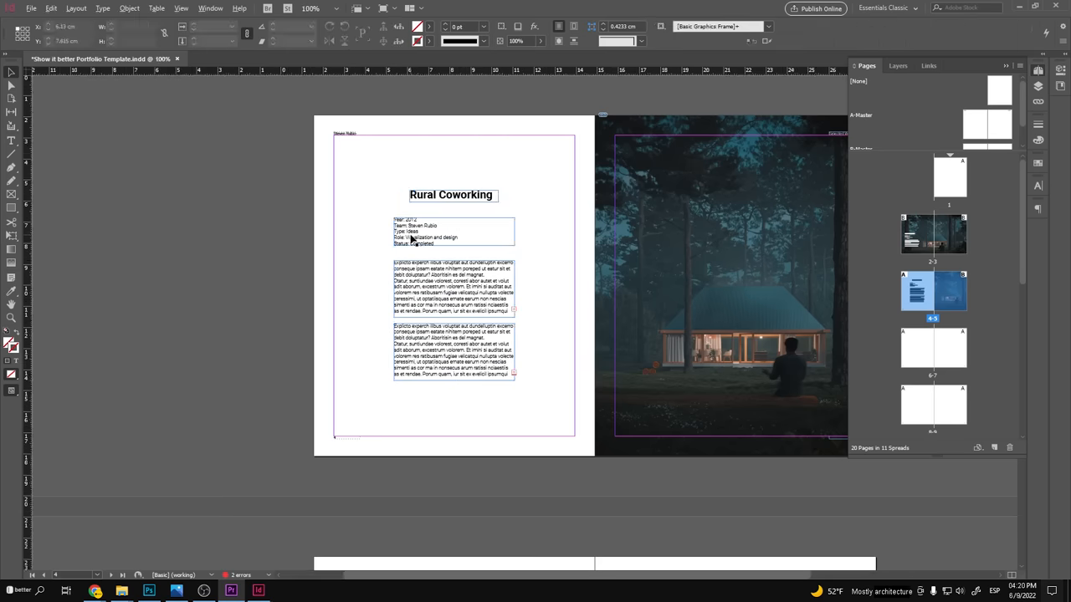
key(ctrl+2)
scroll(427, 234, down, 5)
scroll(511, 251, down, 5)
key(ctrl+minus)
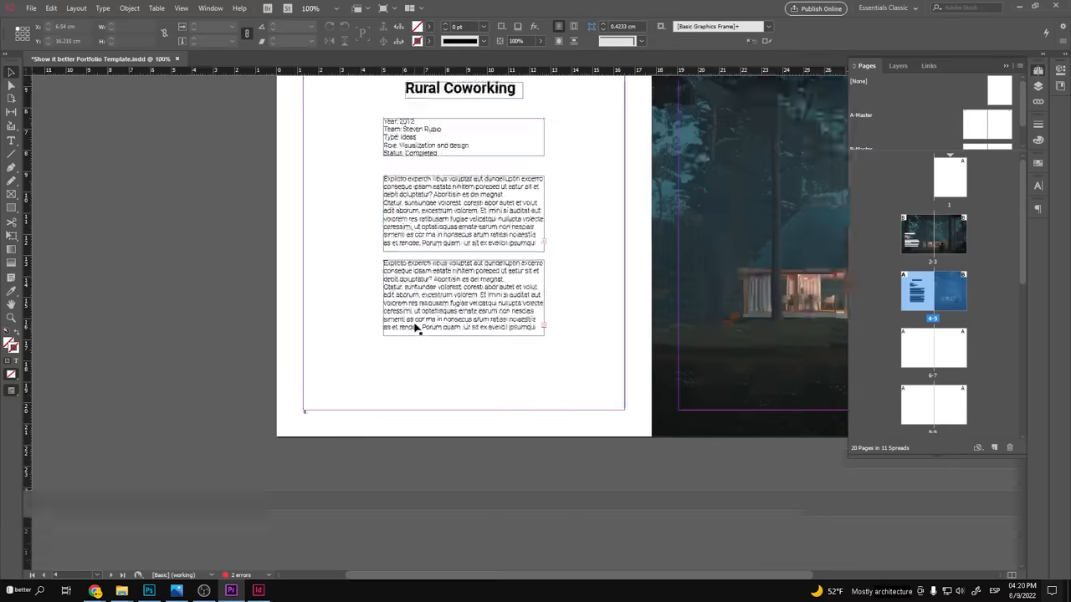
key(ctrl+minus)
key(ctrl+1)
drag(468, 268, 405, 291)
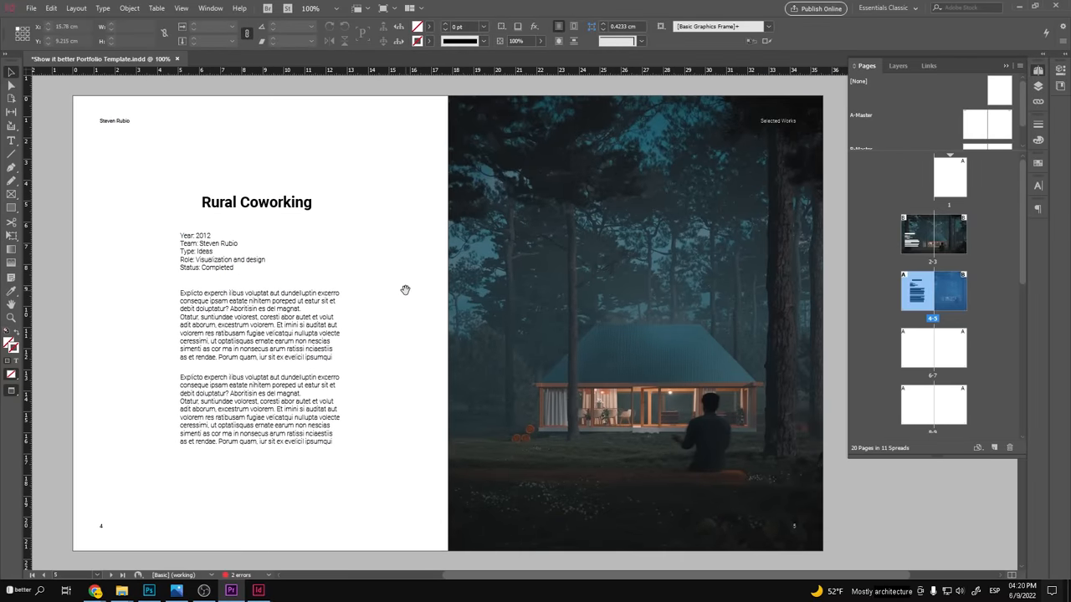
key(w)
key(ctrl+minus)
Merge the body copy into one frame and snap it under the project details block
mouse_move(544, 235)
mouse_down()
mouse_move(408, 416)
mouse_move(407, 511)
mouse_up()
double_click(485, 439)
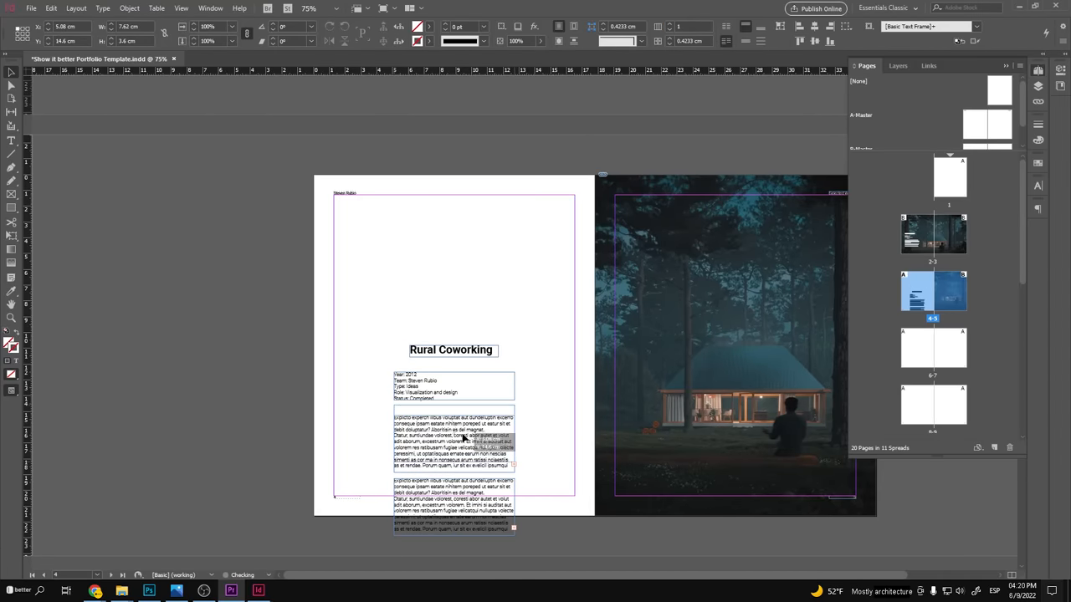
drag(456, 465, 456, 485)
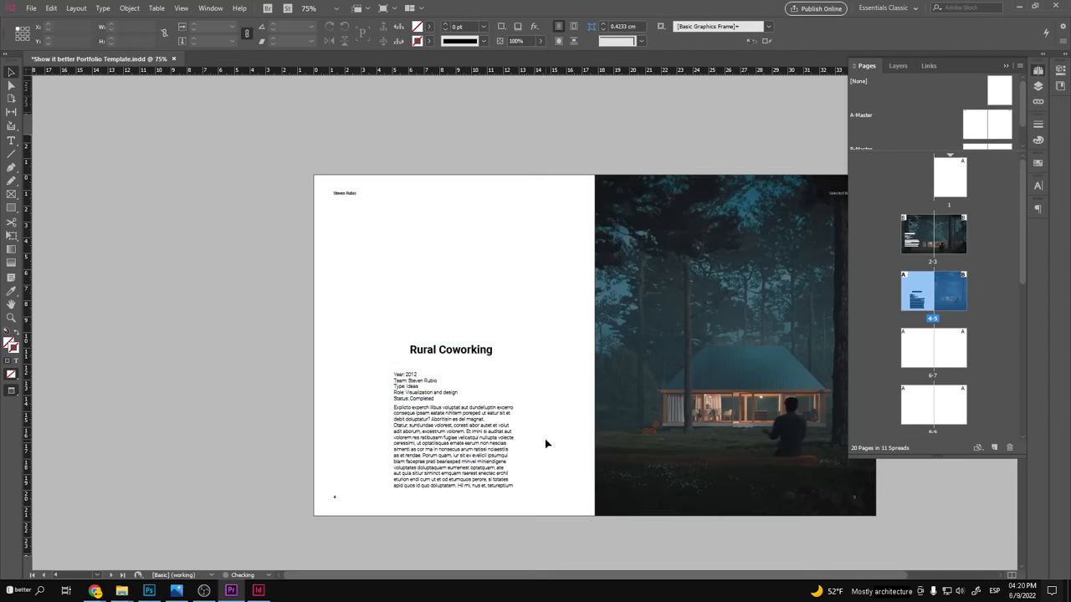
key(w)
click(412, 397)
key(w)
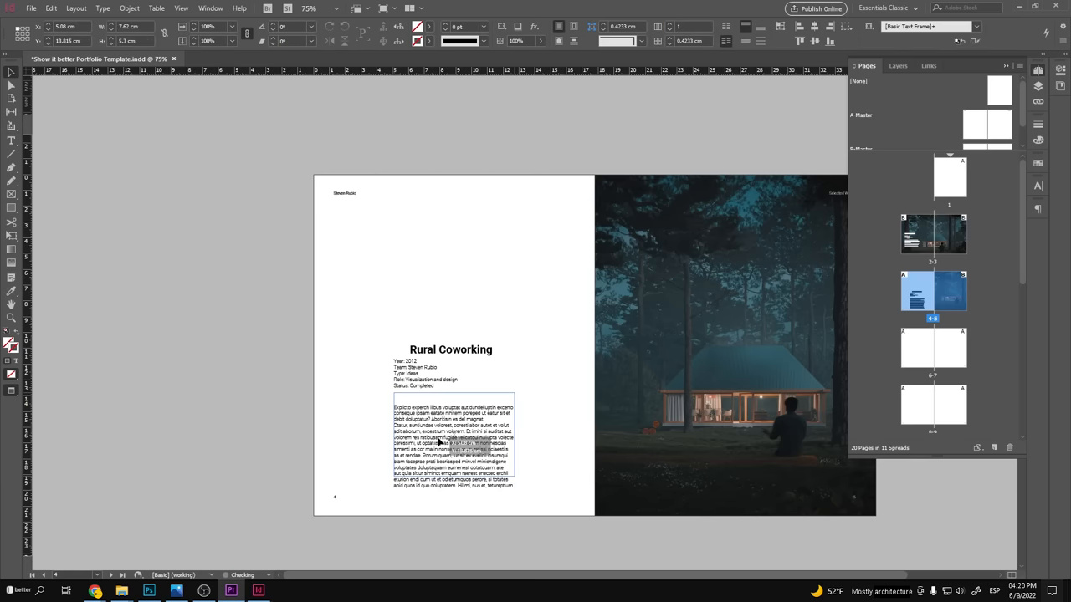
drag(443, 442, 442, 430)
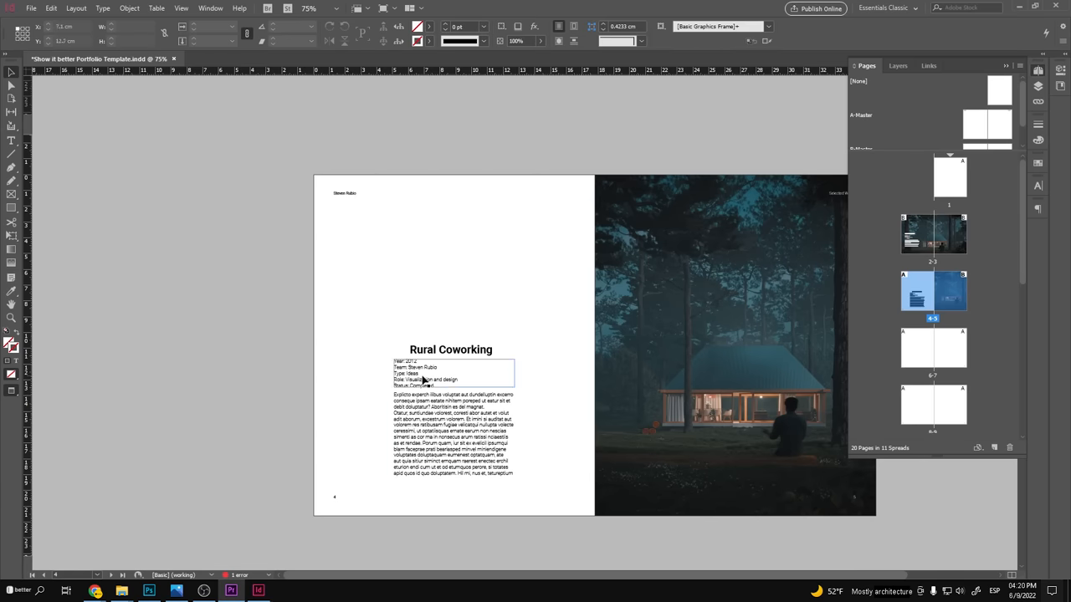
key(Escape)
Place Floor Plan.psd in a frame across the top of page 4, fitted to the frame
key(w)
click(121, 592)
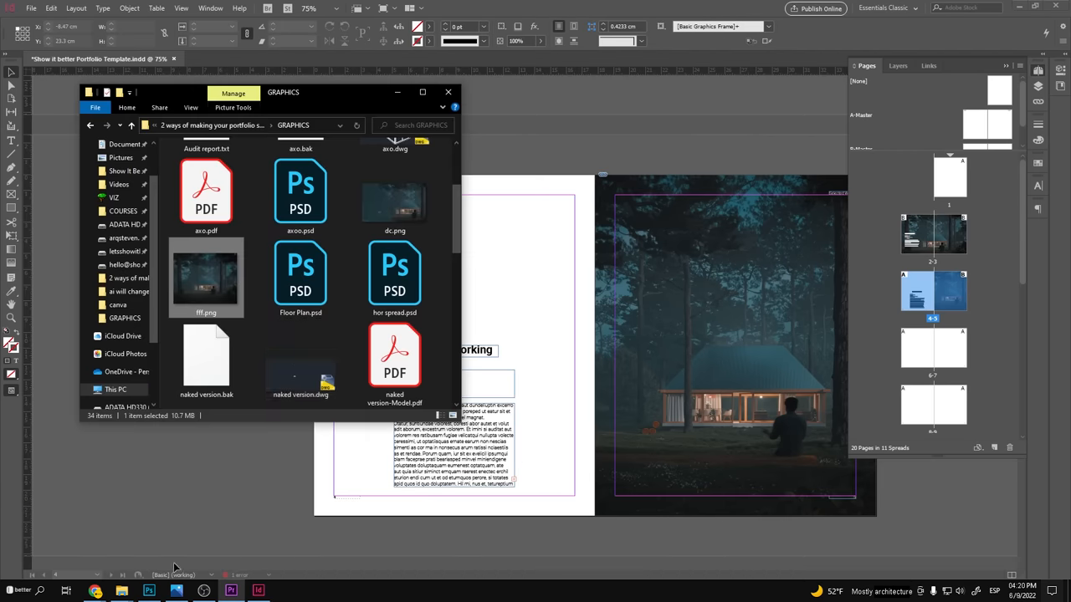
drag(301, 276, 326, 191)
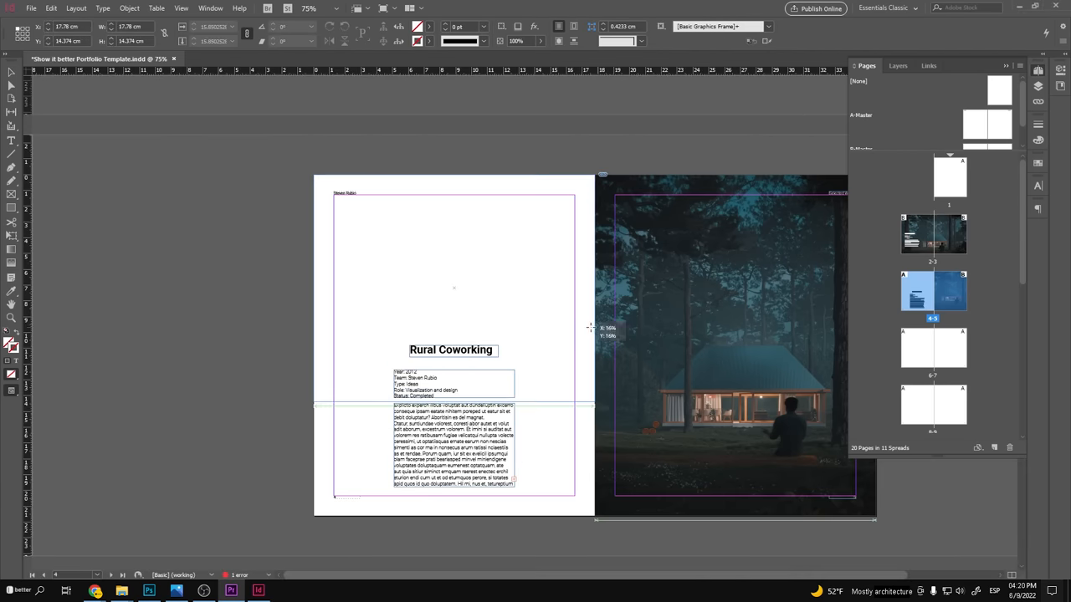
drag(590, 327, 595, 402)
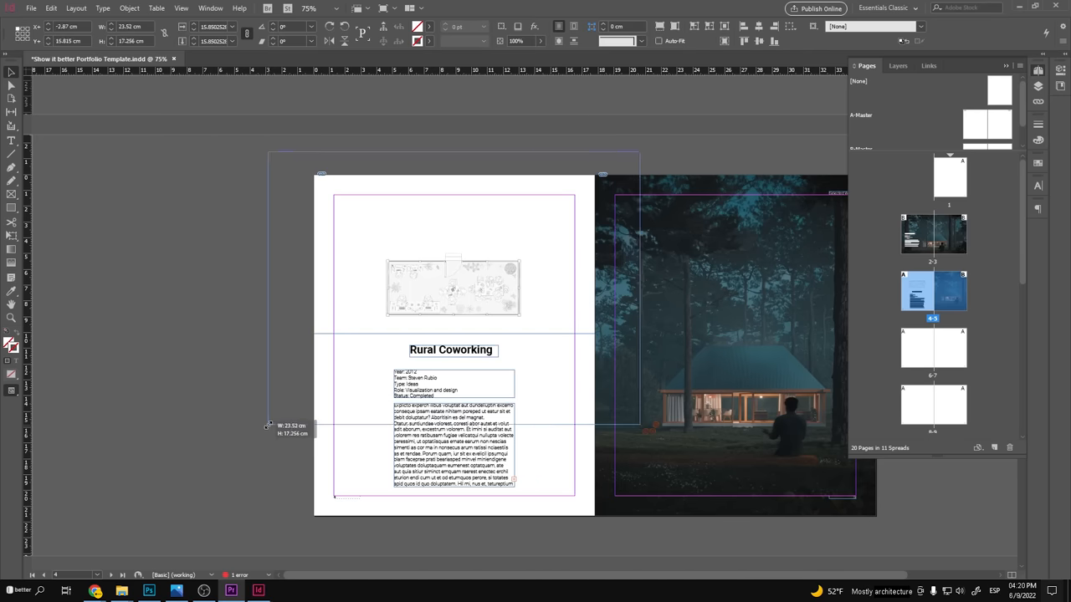
drag(260, 441, 234, 445)
key(ctrl+alt+shift+e)
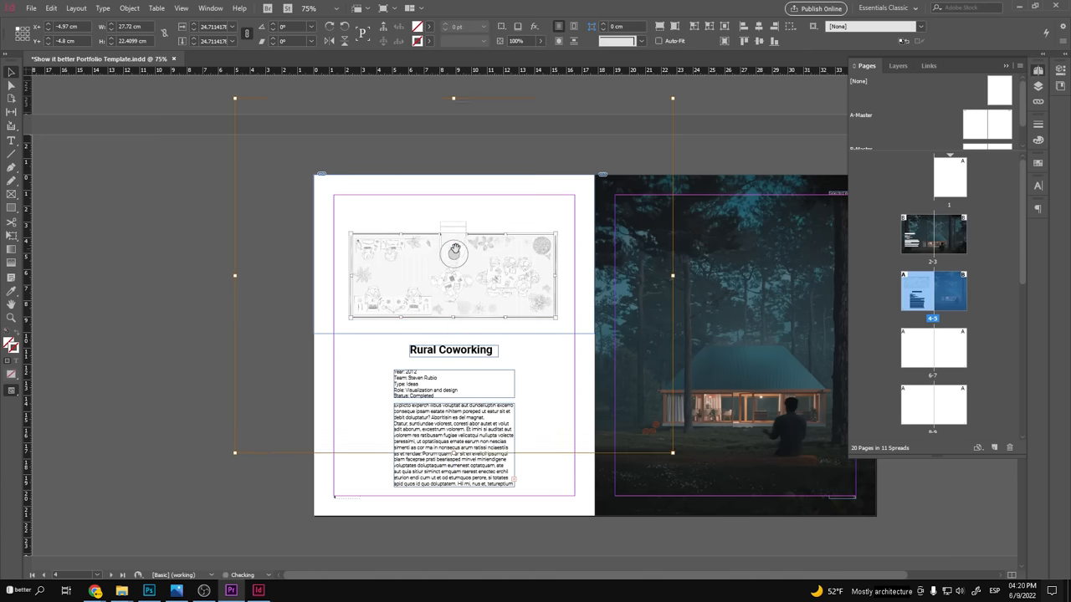
click(445, 193)
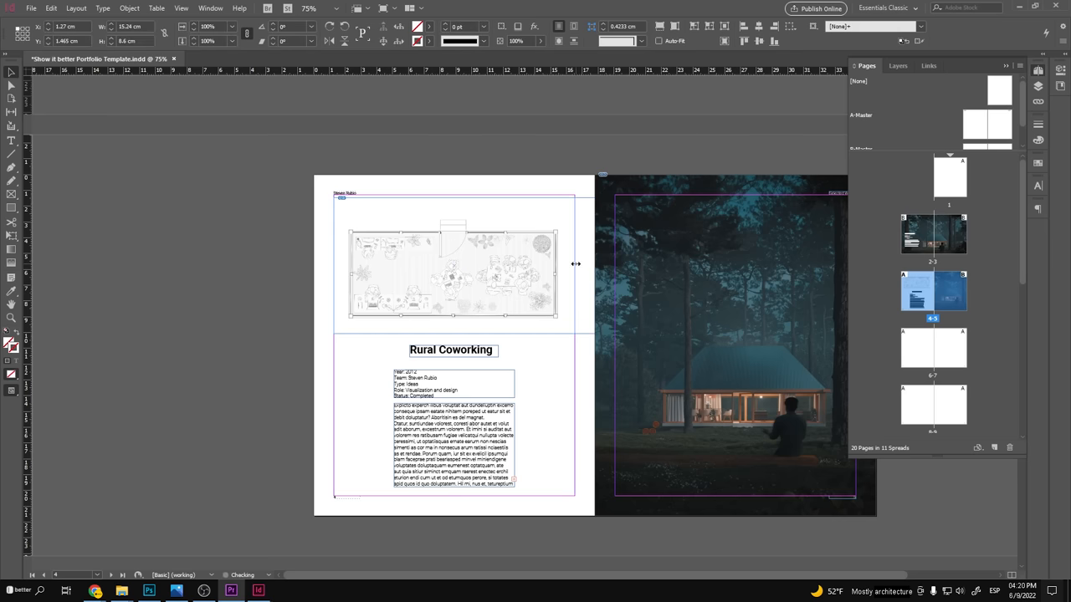
Rotate the floor plan 180° and preview the spread without guides
drag(578, 235, 337, 318)
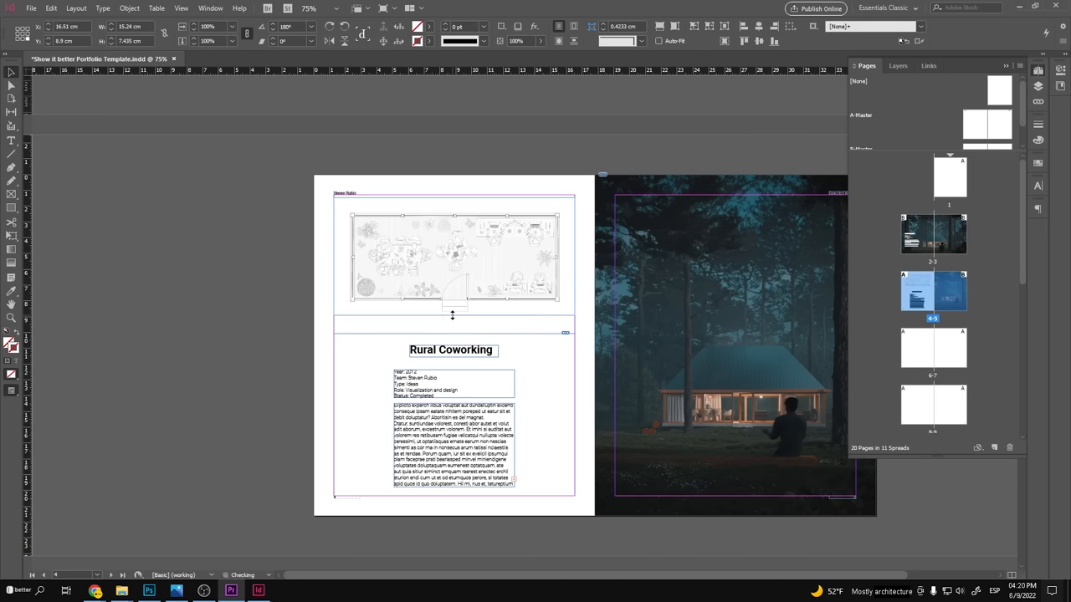
click(503, 365)
key(w)
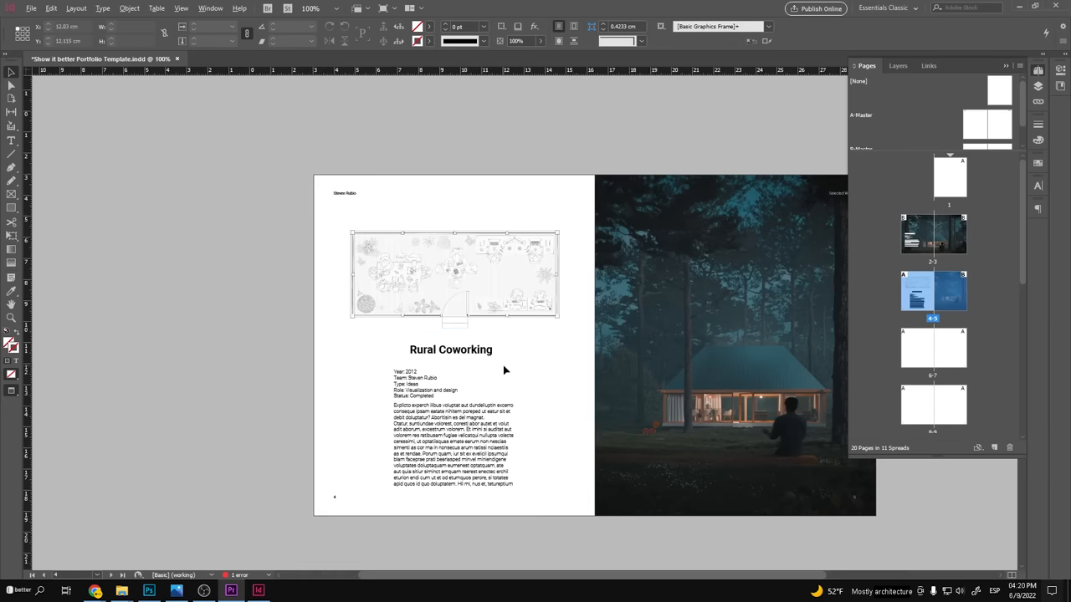
key(ctrl+plus)
key(ctrl+minus)
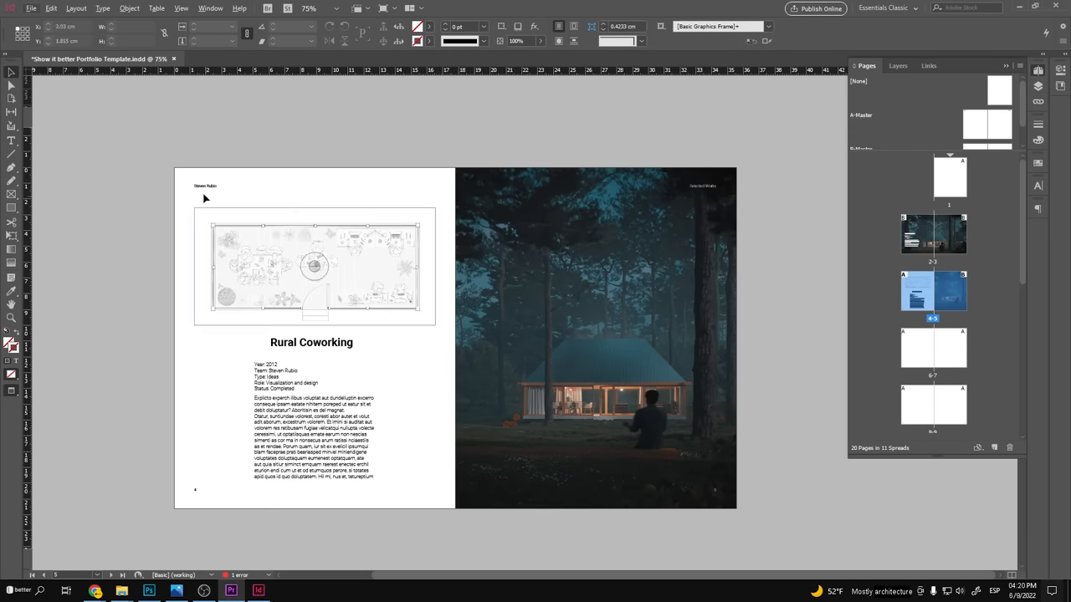
key(ctrl+plus)
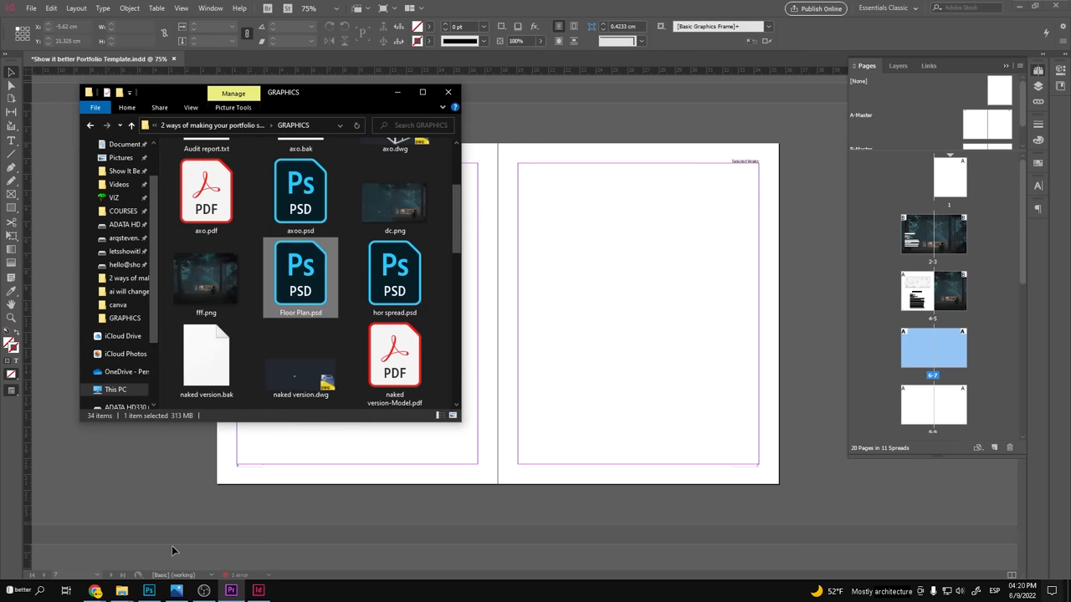
Place the forest render on page 7 and paste the Rural Coworking text frames onto page 6
drag(486, 295, 548, 298)
drag(652, 353, 684, 358)
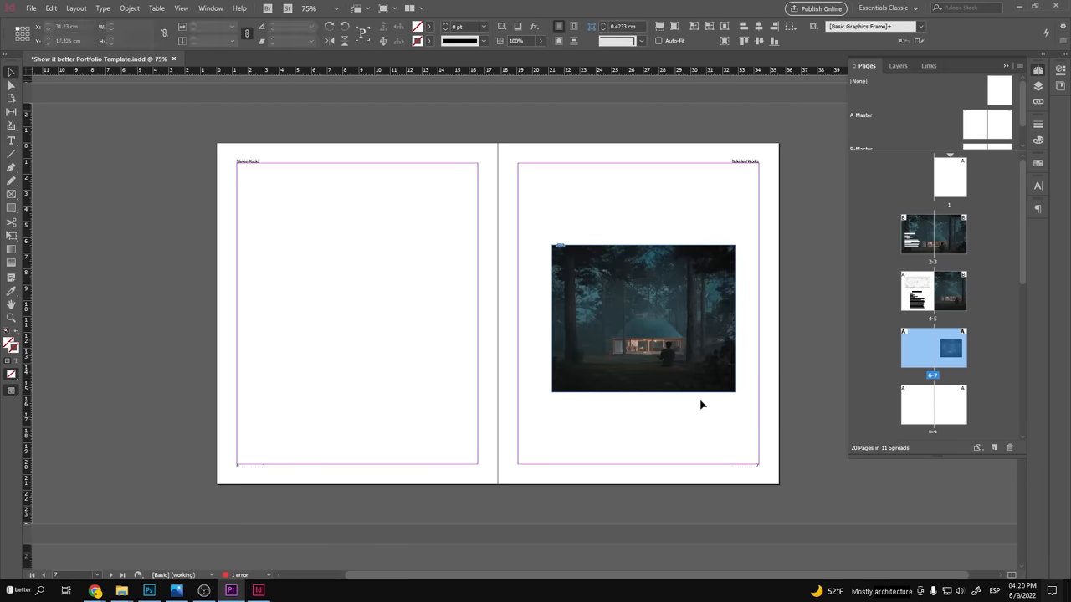
scroll(383, 351, up, 5)
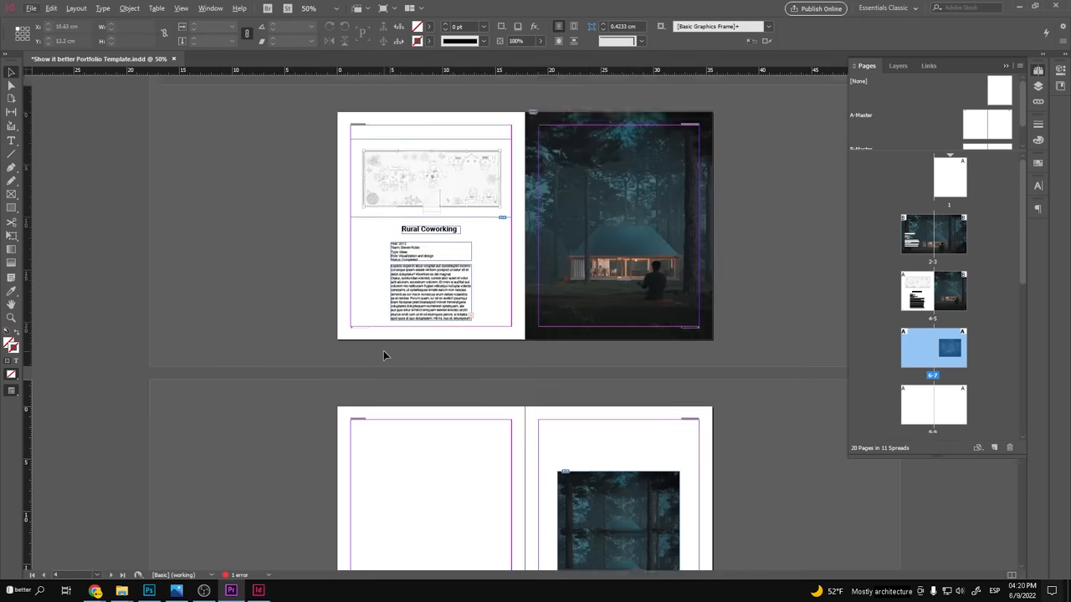
click(421, 258)
click(432, 494)
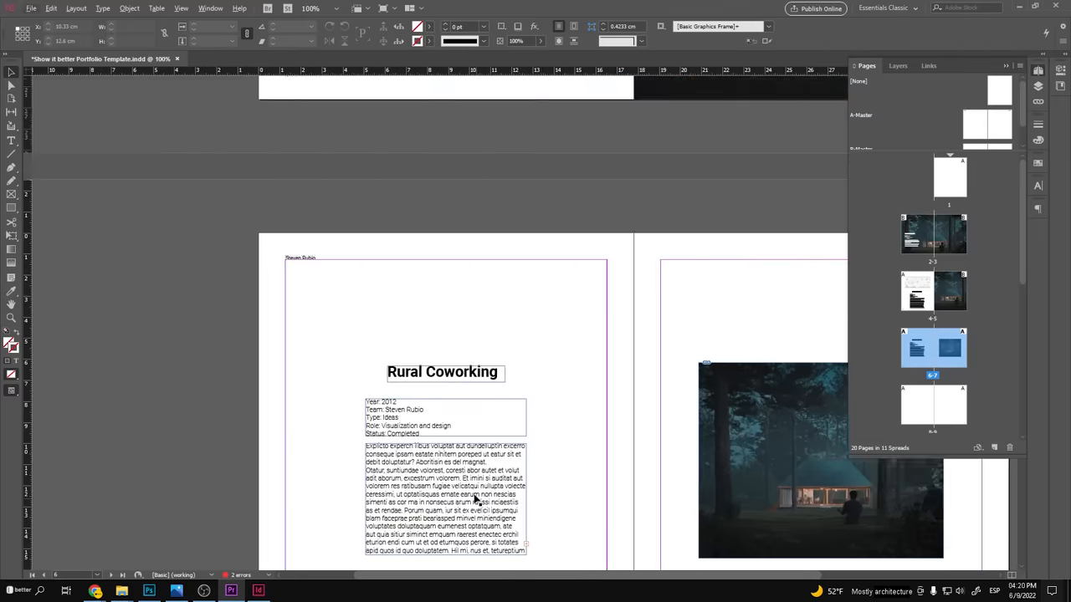
scroll(494, 490, down, 5)
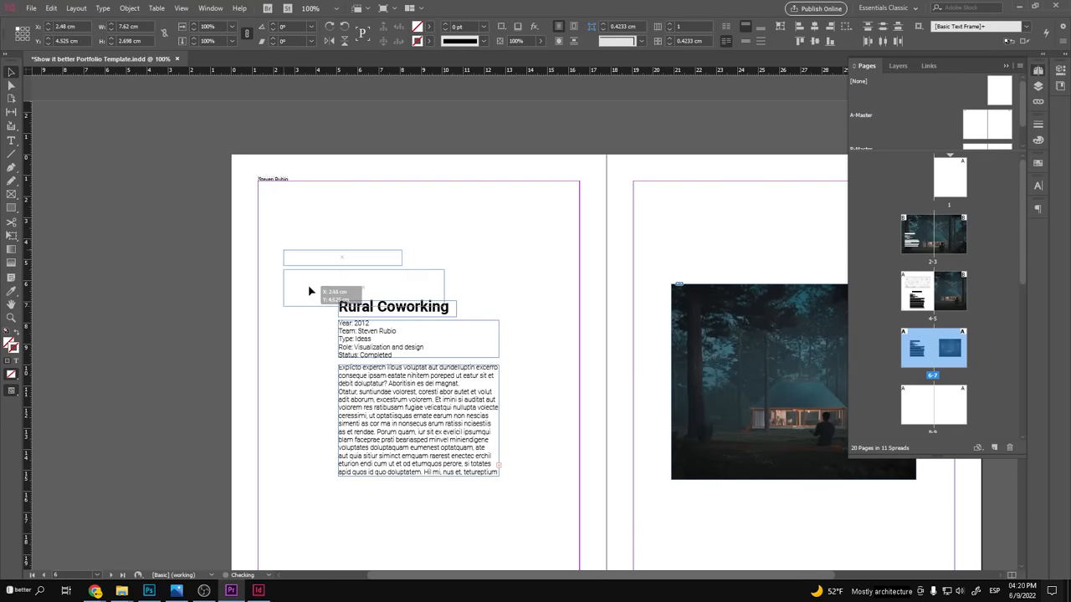
Move the title block top-left and thread the body text into a second right-column frame
mouse_move(417, 402)
mouse_down()
mouse_move(448, 355)
mouse_move(494, 341)
mouse_up()
drag(459, 436, 577, 515)
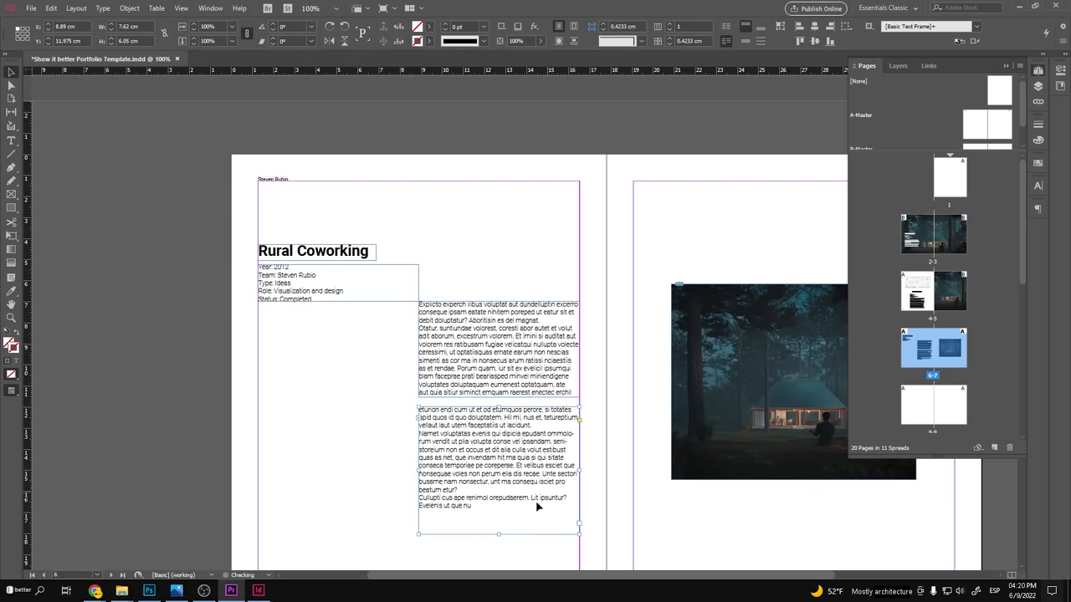
scroll(536, 335, up, 2)
drag(753, 376, 670, 368)
key(w)
scroll(304, 349, up, 1)
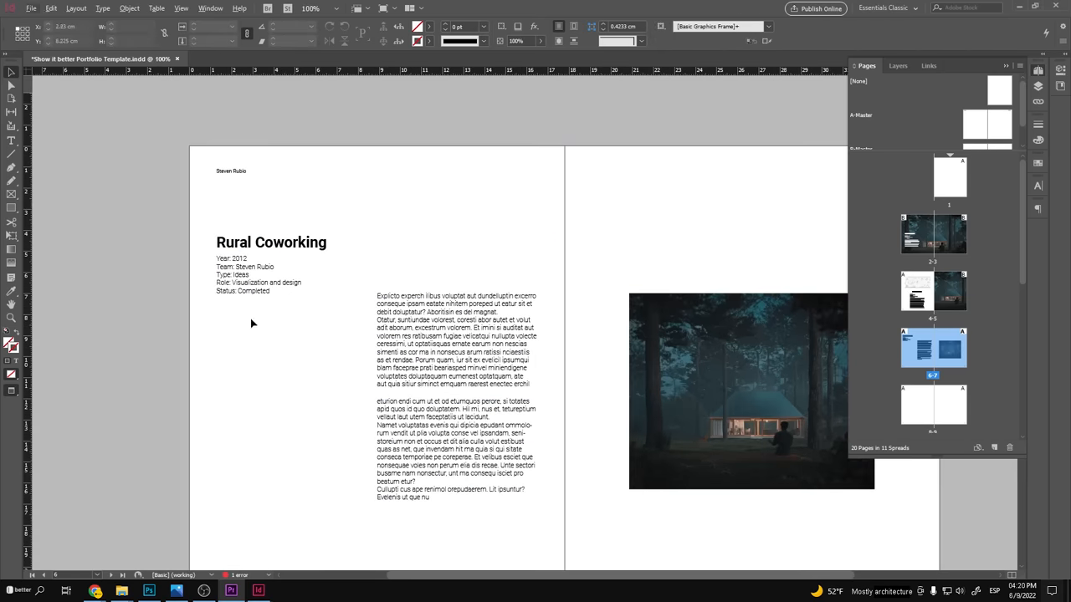
scroll(243, 272, down, 1)
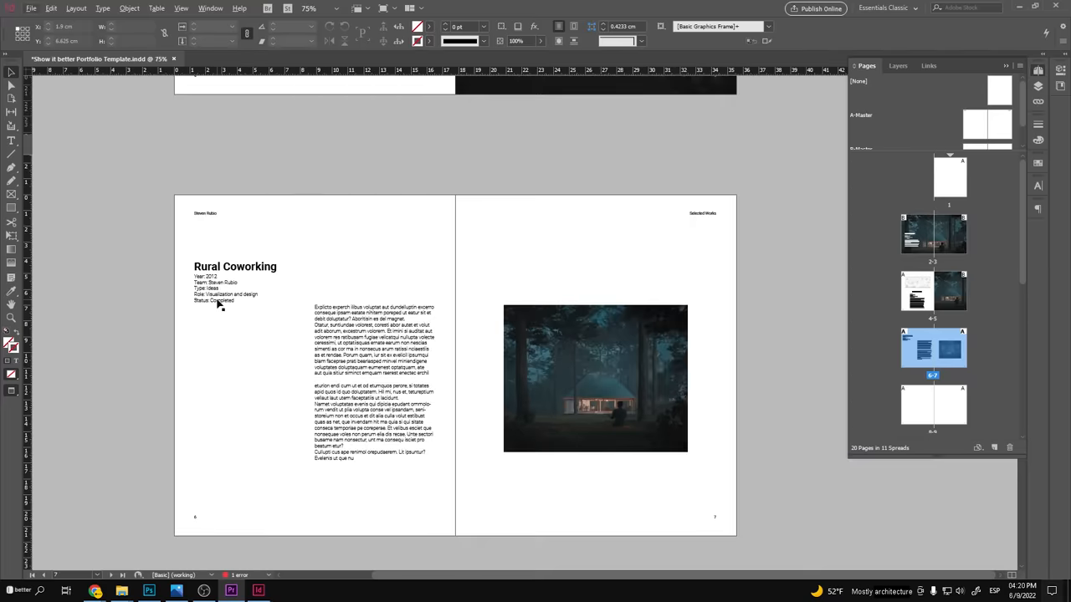
scroll(323, 357, down, 1)
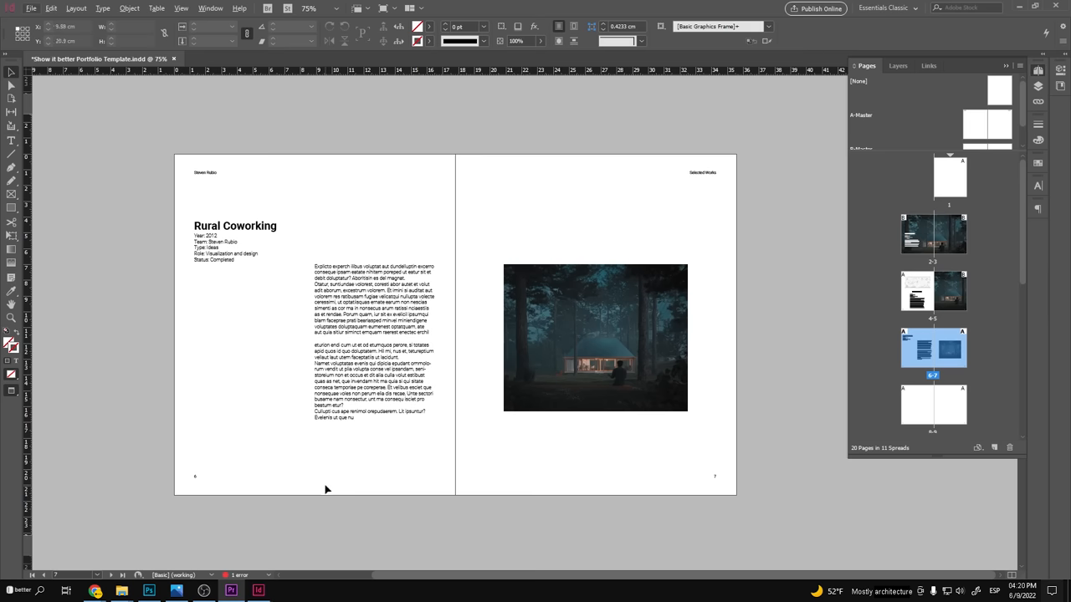
drag(318, 285, 405, 312)
Justify the body text on page 6
click(593, 46)
key(Escape)
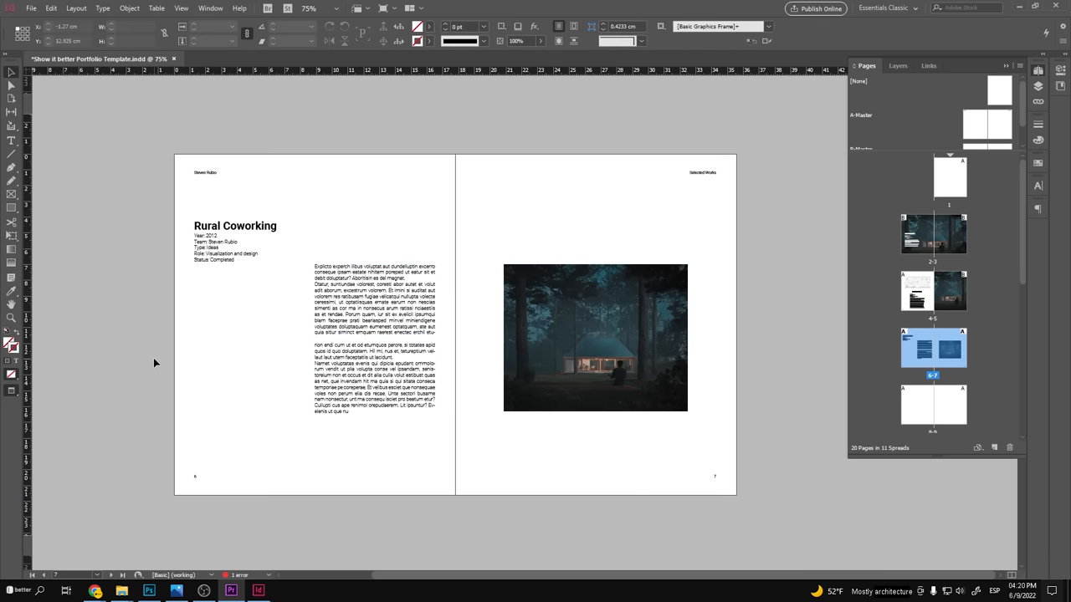
click(155, 361)
scroll(481, 436, up, 1)
scroll(481, 437, down, 1)
scroll(519, 396, up, 1)
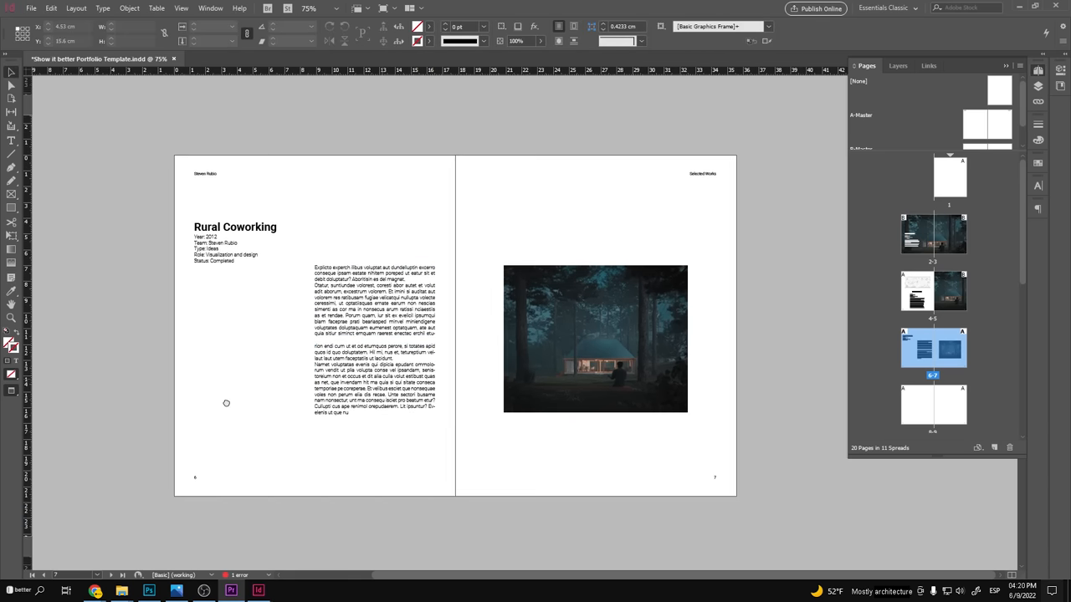
click(121, 591)
Place axo.psd from the GRAPHICS folder onto page 6 beside the body text
click(180, 544)
scroll(293, 276, up, 3)
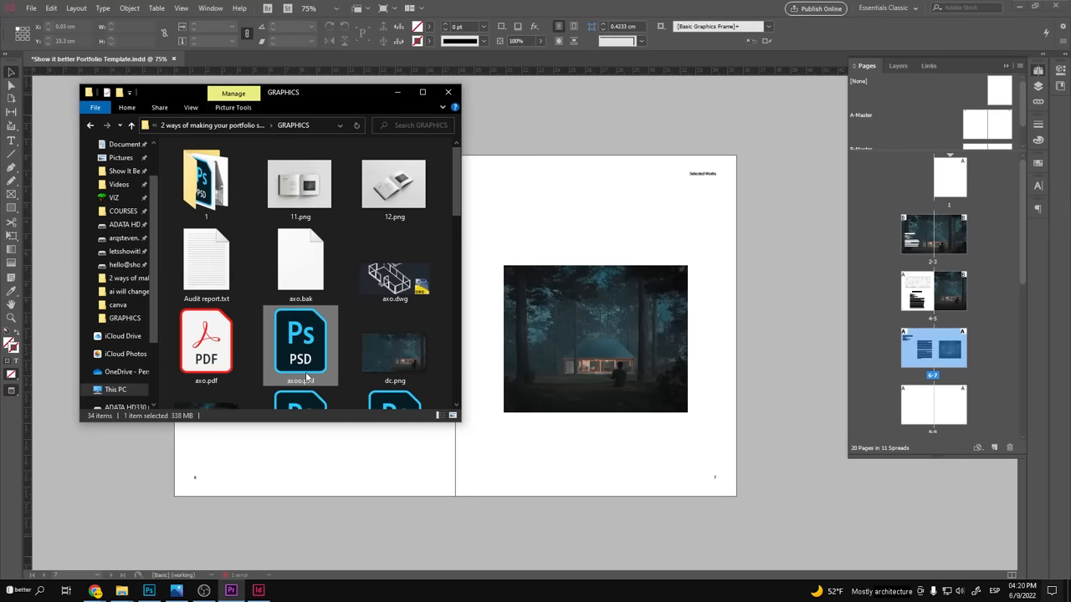
drag(394, 322, 292, 416)
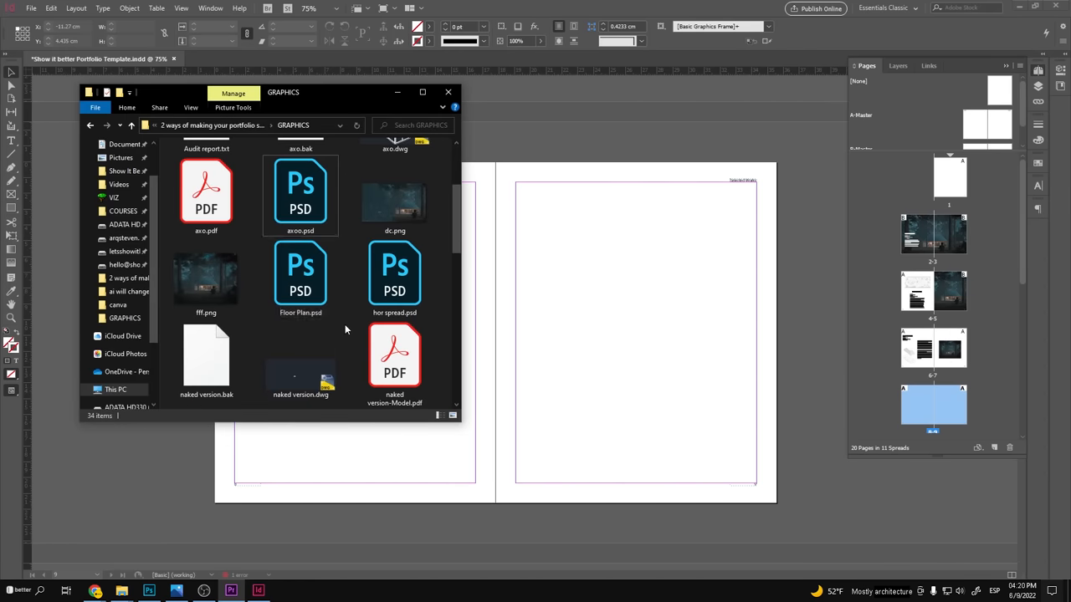
Place Floor Plan.psd in a large frame and rotate it -90° to vertical
drag(300, 276, 238, 196)
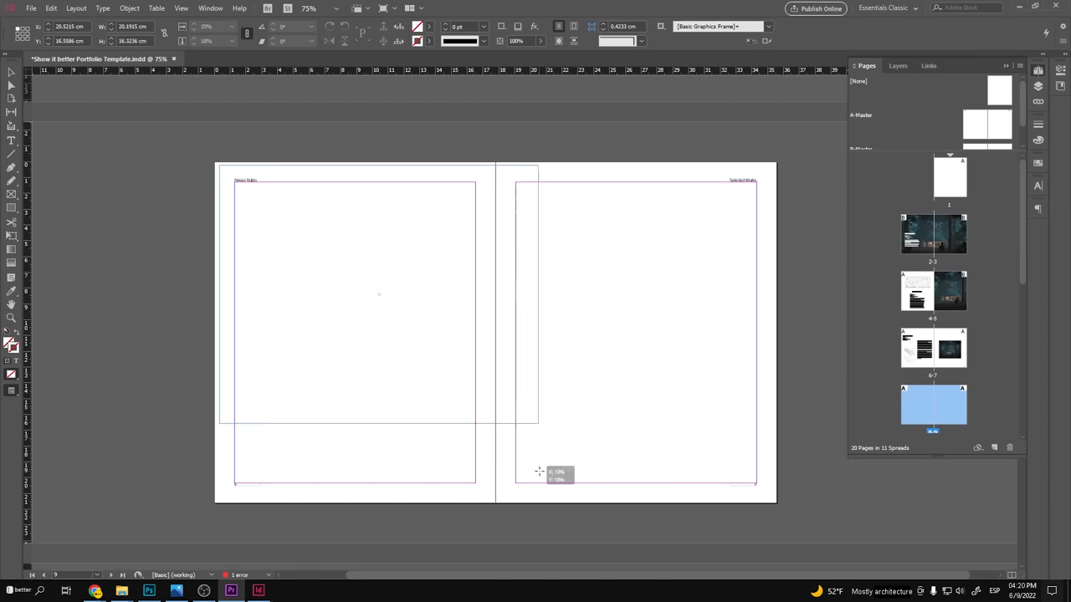
drag(538, 473, 645, 509)
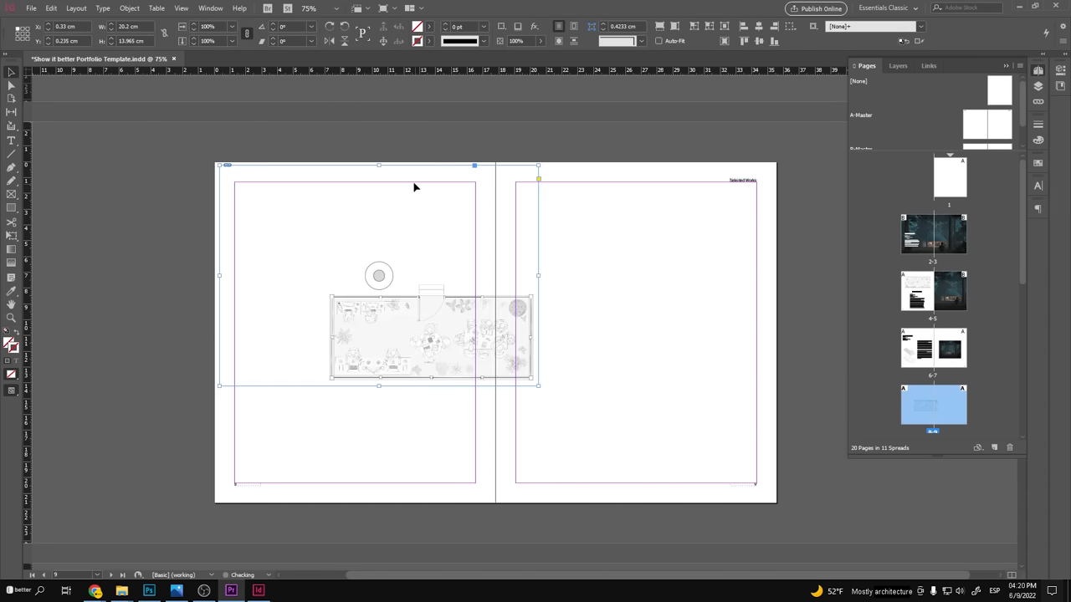
mouse_move(550, 287)
mouse_down()
mouse_move(403, 242)
mouse_move(430, 183)
mouse_up()
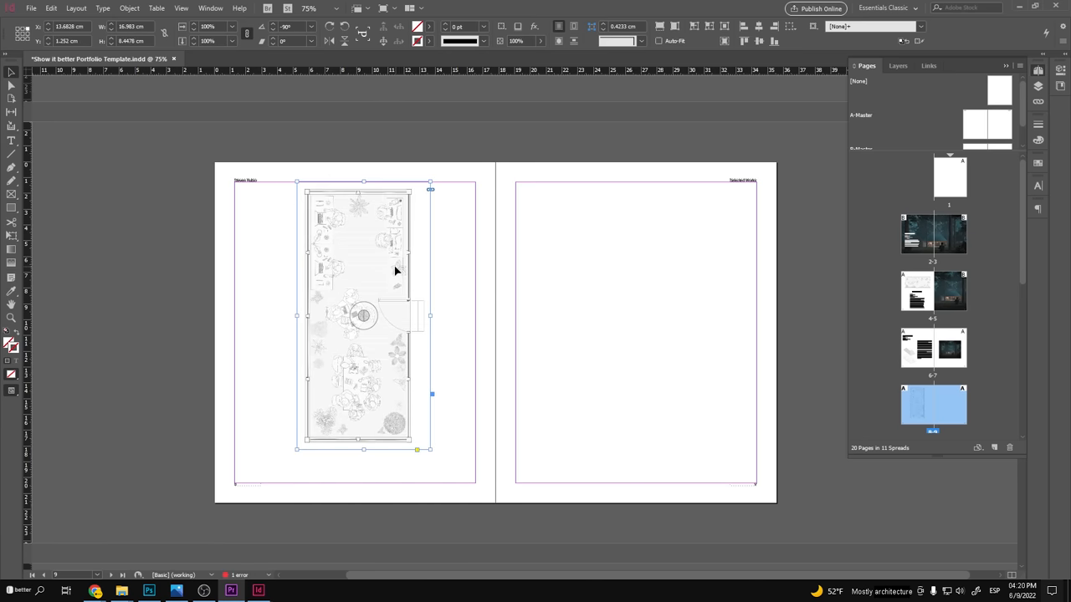
Position the rotated floor plan on the left page (page 8) and deselect it
drag(394, 294, 385, 313)
drag(426, 213, 382, 282)
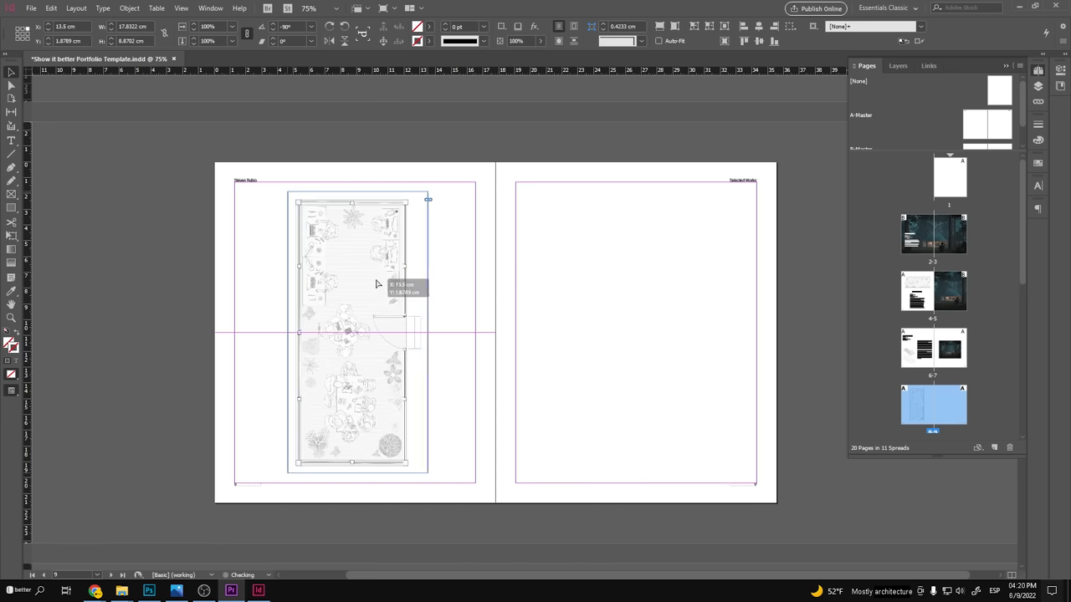
click(440, 287)
scroll(440, 287, up, 4)
right_click(513, 251)
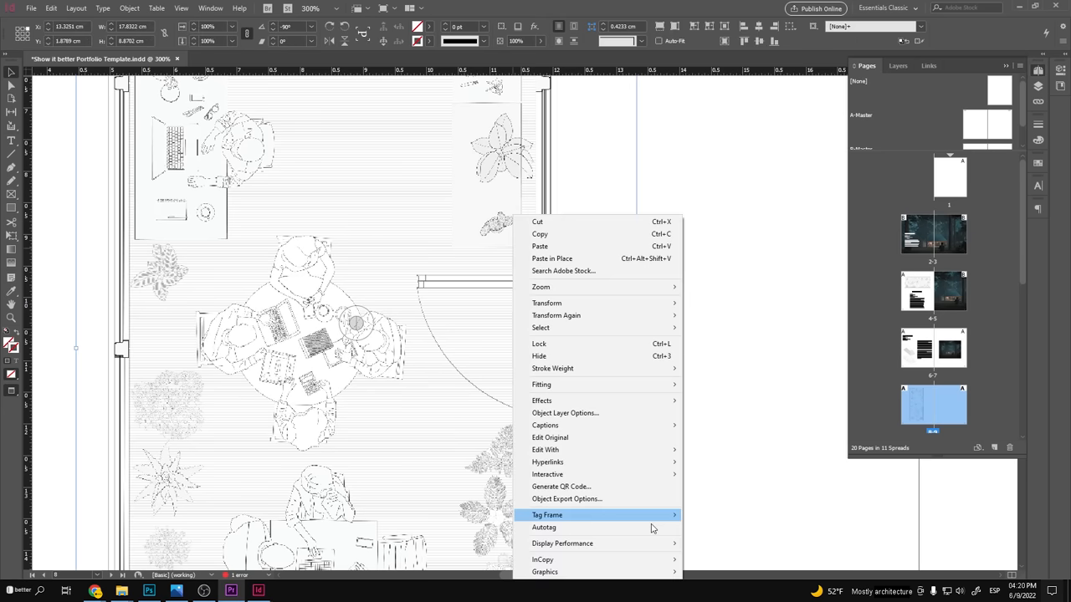
click(654, 342)
scroll(665, 303, down, 4)
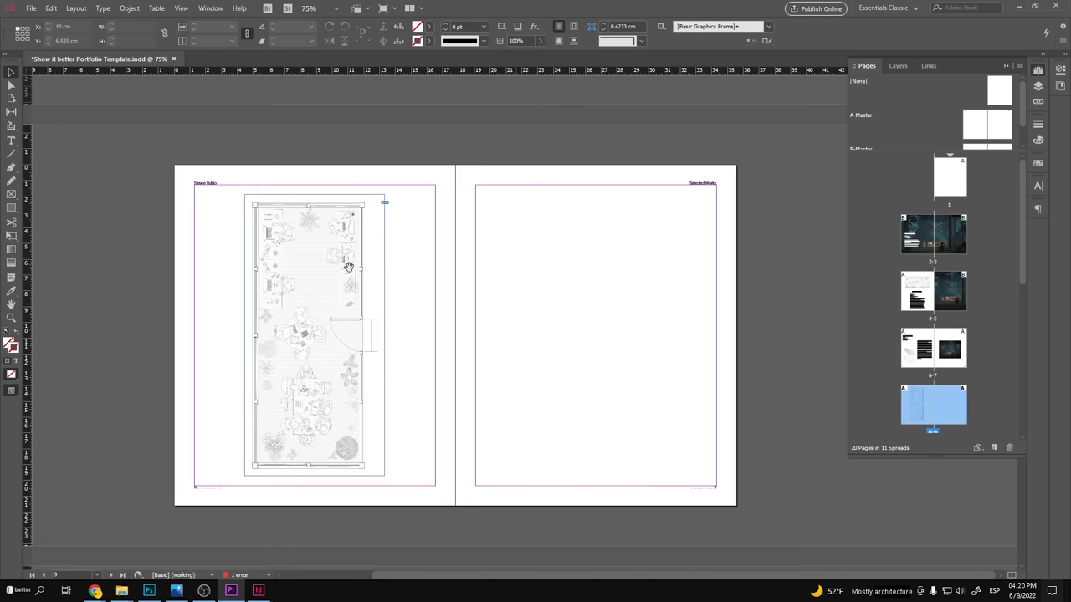
Bring up the graphics folder in Explorer and go into subfolder 1
click(122, 591)
click(179, 548)
scroll(235, 201, down, 1)
Place the normal.png render on the right page and preview the spread without guides
click(349, 249)
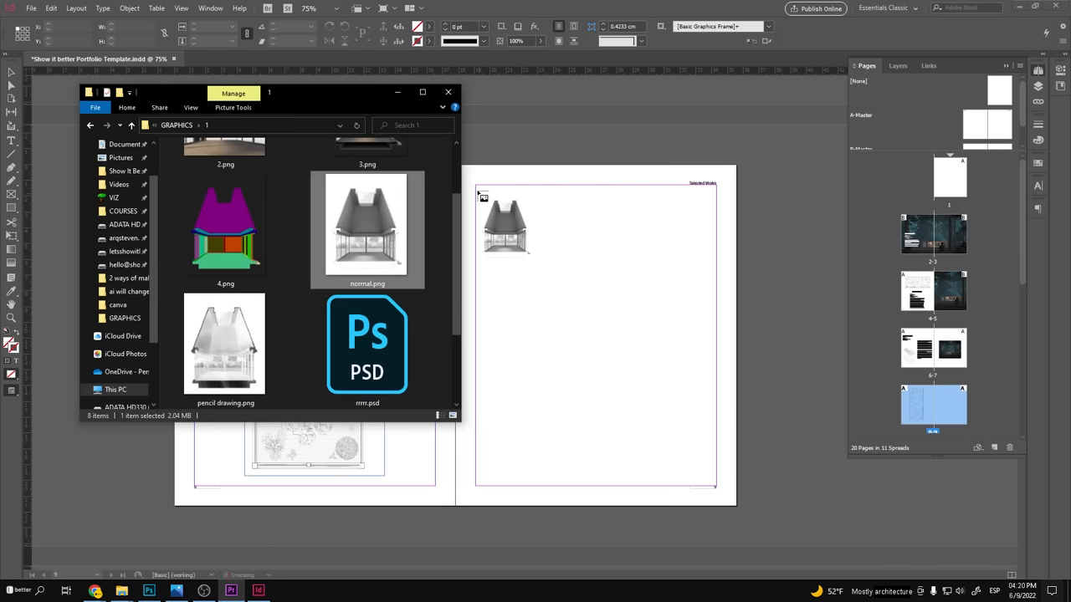
drag(481, 195, 519, 251)
key(w)
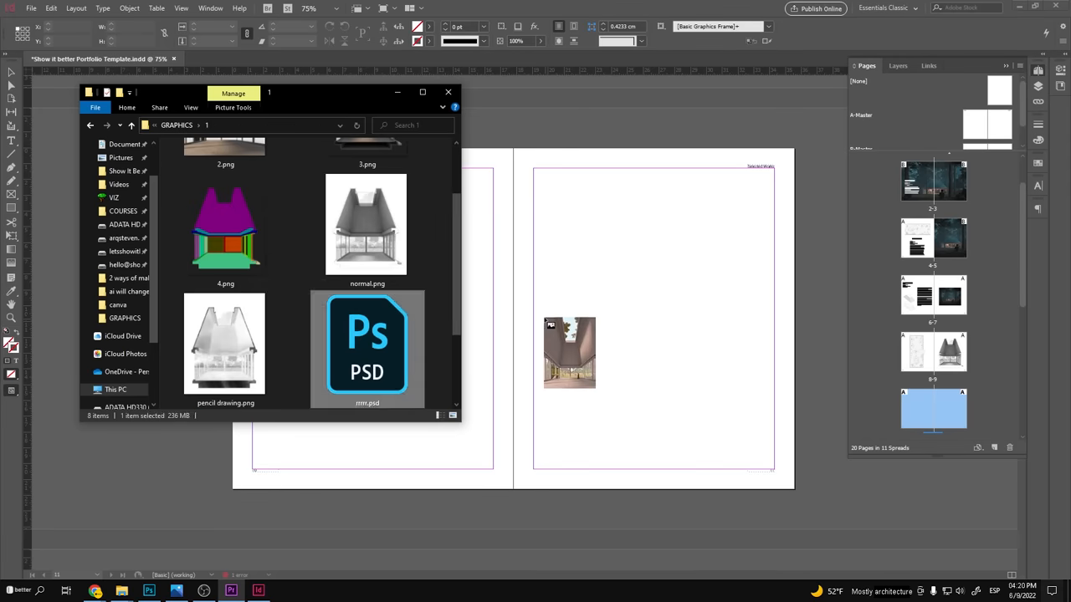
Stretch the interior render's frame to the bleed across the whole of spread 10-11
drag(238, 154, 500, 358)
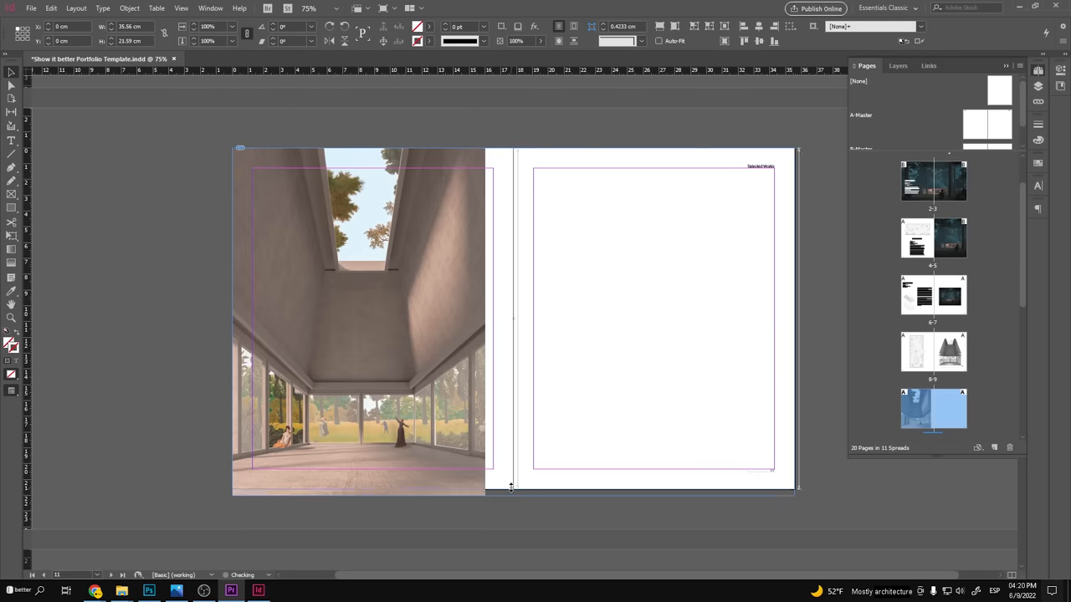
drag(485, 318, 793, 318)
drag(519, 276, 512, 322)
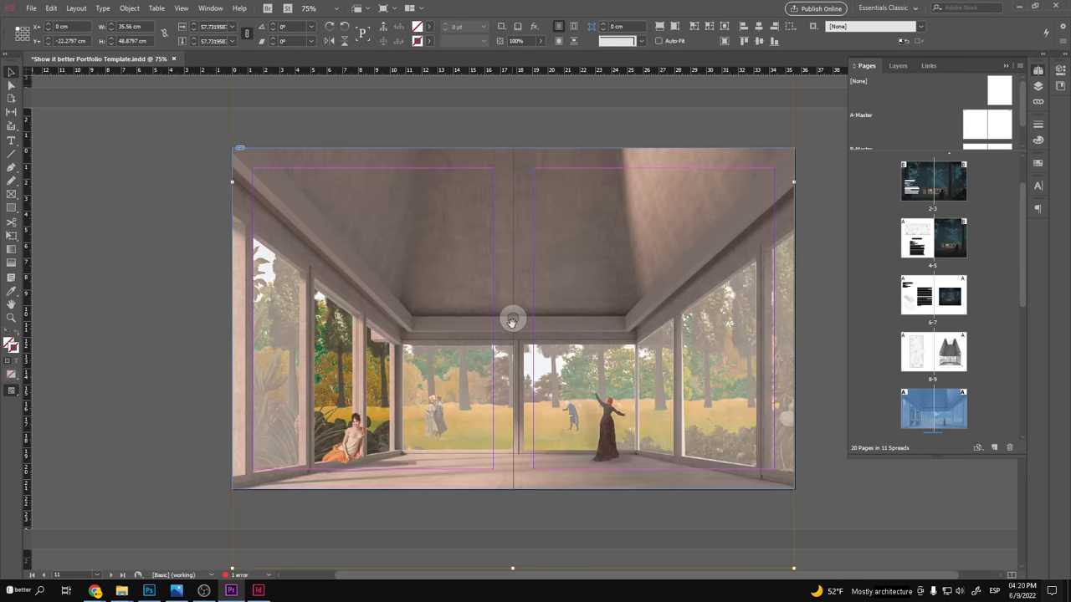
scroll(933, 293, down, 3)
Apply B-Master to spread 10-11 from the Pages panel
right_click(933, 230)
click(970, 310)
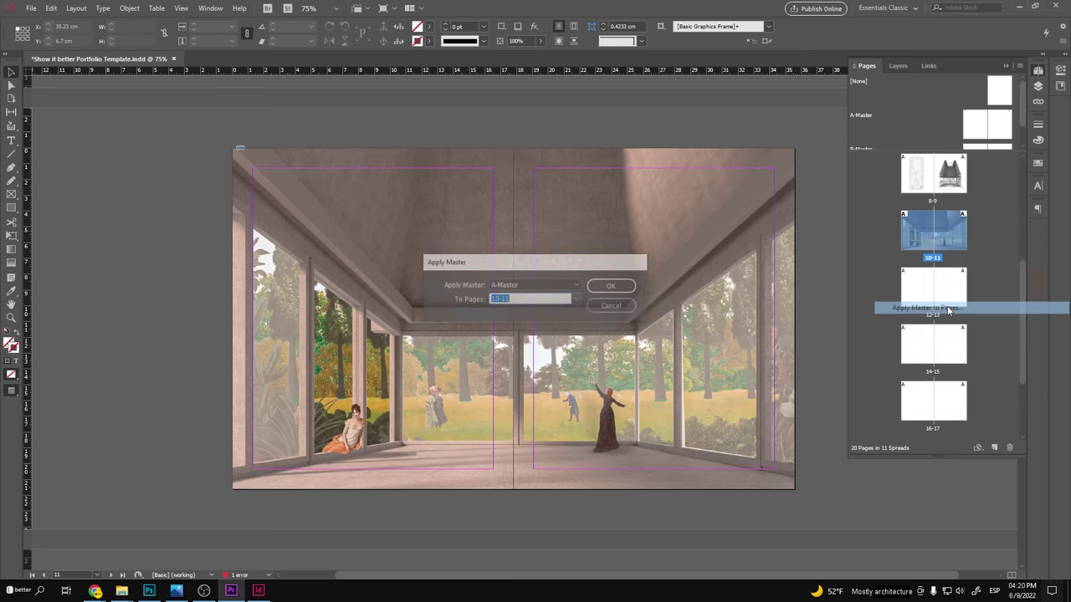
click(613, 286)
right_click(933, 230)
right_click(669, 176)
key(Escape)
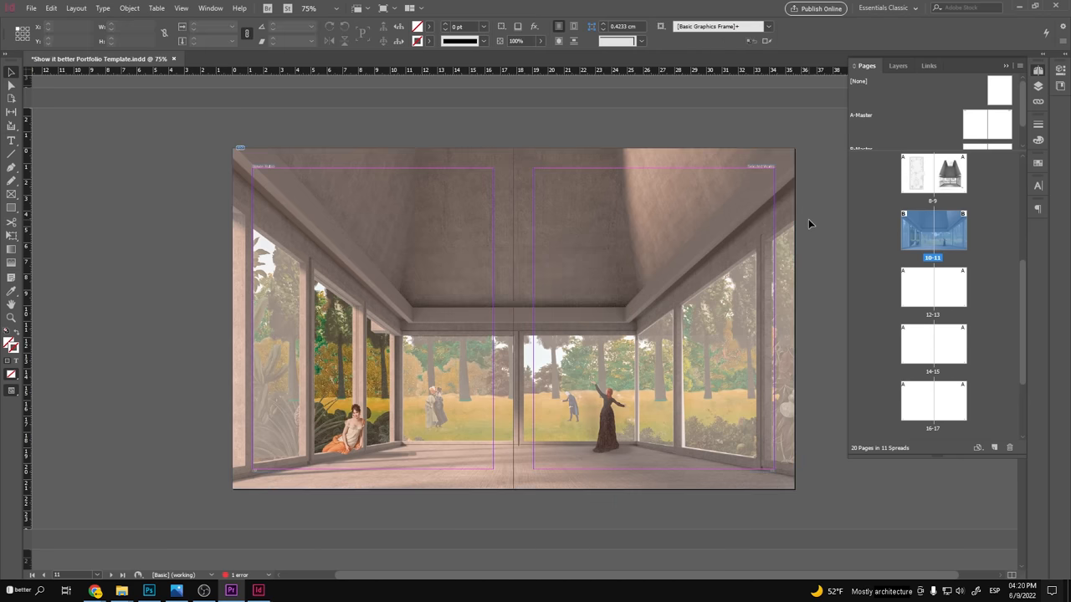
scroll(117, 233, down, 10)
scroll(118, 233, down, 3)
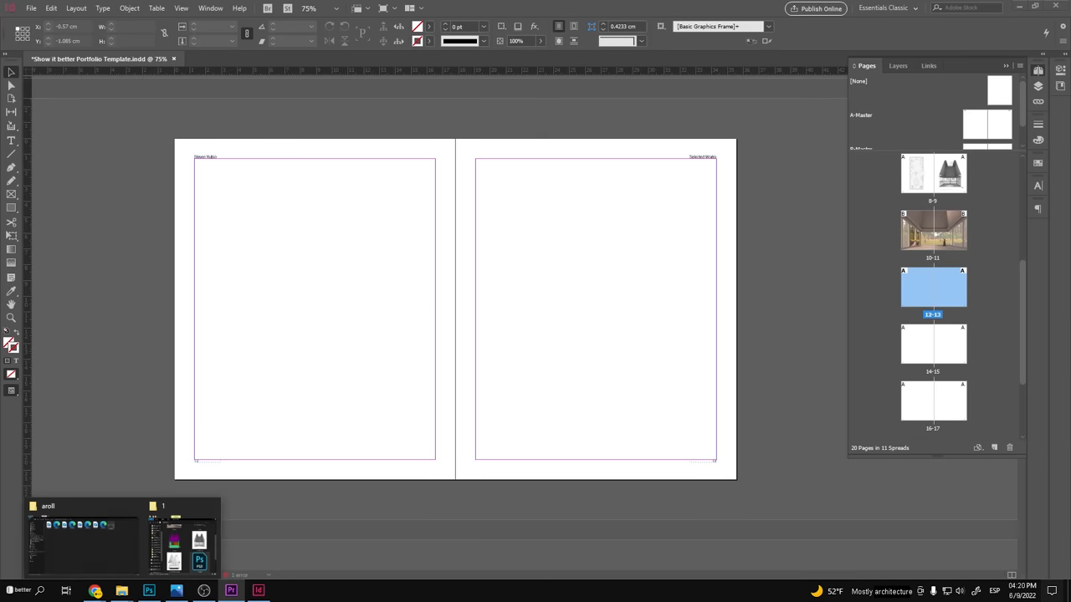
Place the floor plan on spread 12-13, enlarge it across both pages and switch to Preview mode
click(176, 544)
mouse_move(323, 179)
mouse_down()
mouse_move(285, 209)
mouse_move(452, 378)
mouse_up()
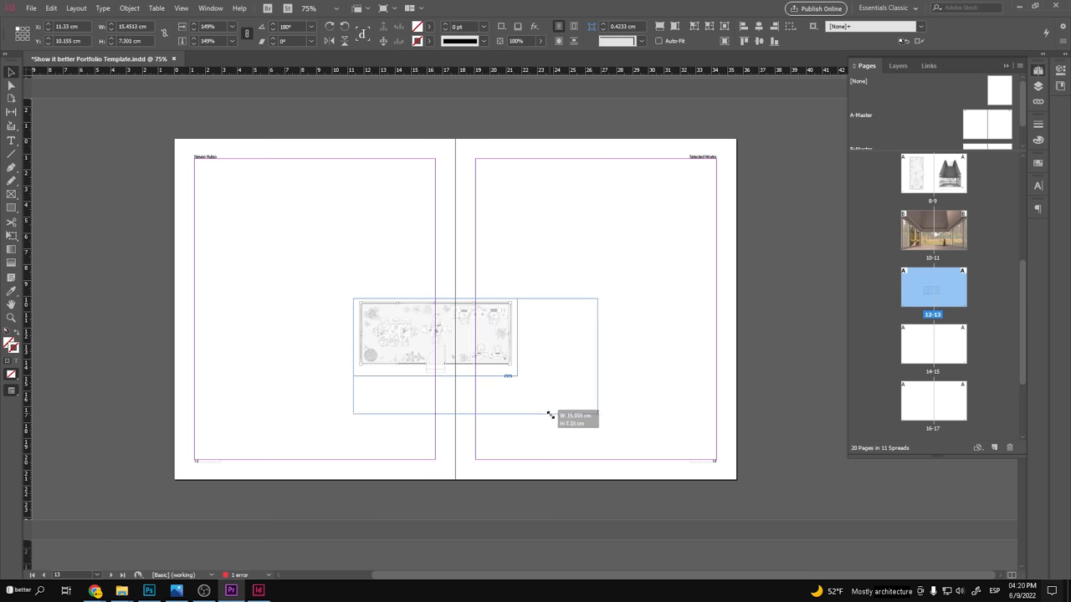
mouse_move(550, 416)
mouse_down()
mouse_move(615, 435)
mouse_move(686, 251)
mouse_up()
key(ctrl+plus)
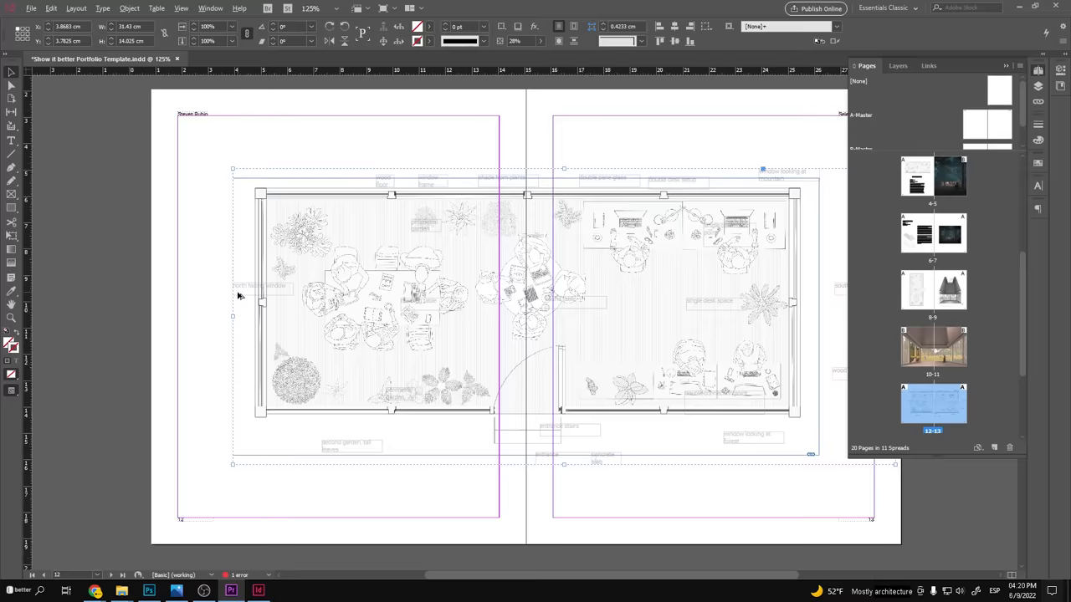
scroll(238, 296, up, 3)
scroll(202, 250, down, 3)
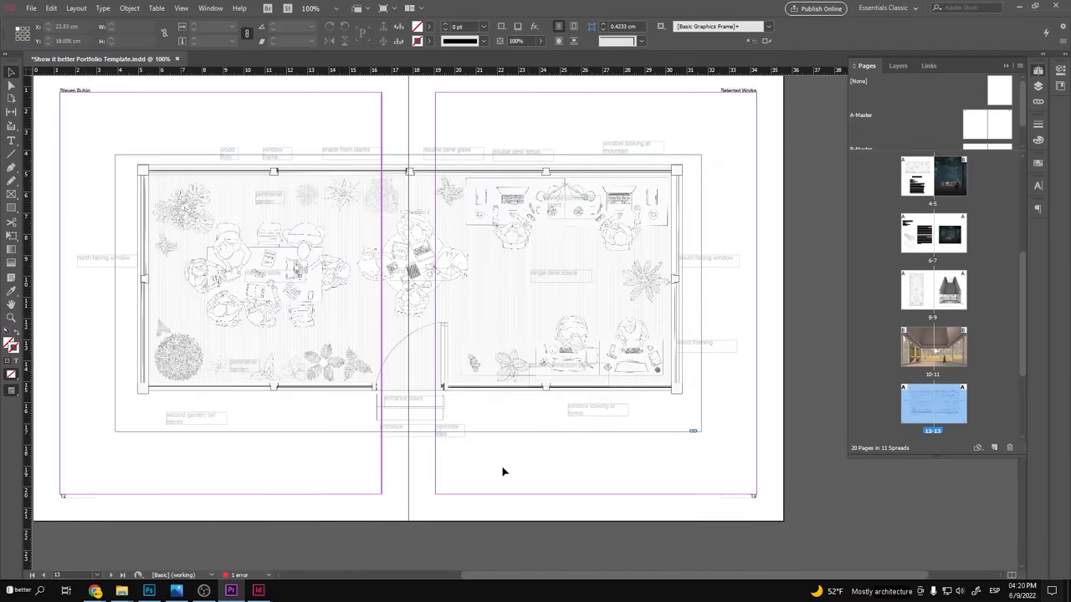
scroll(502, 418, down, 2)
click(181, 7)
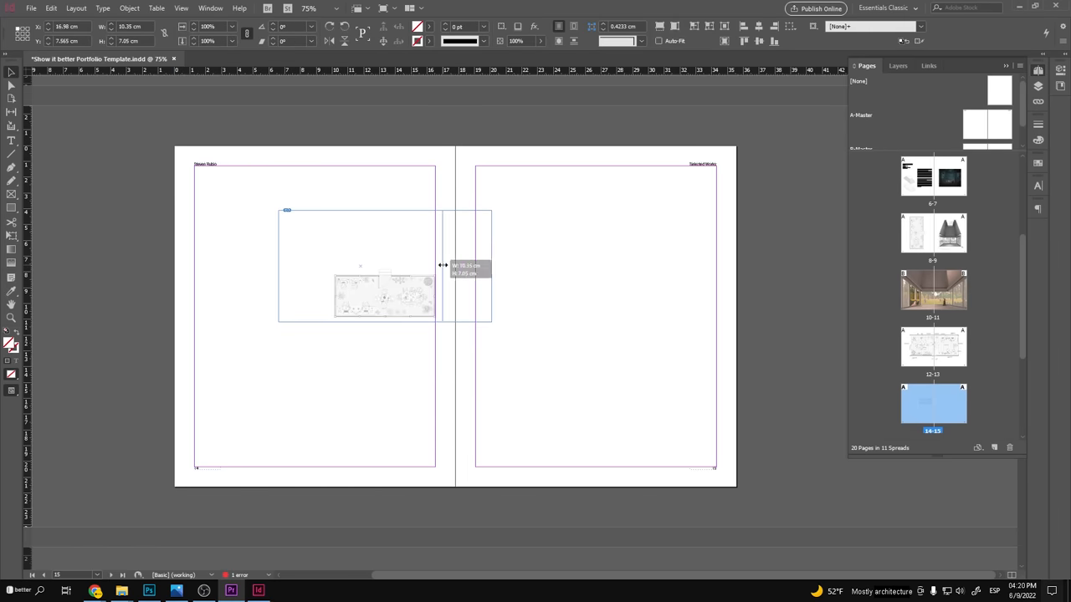
Shift the small plan frame up-left and move the interior render onto the right page
drag(429, 311, 330, 250)
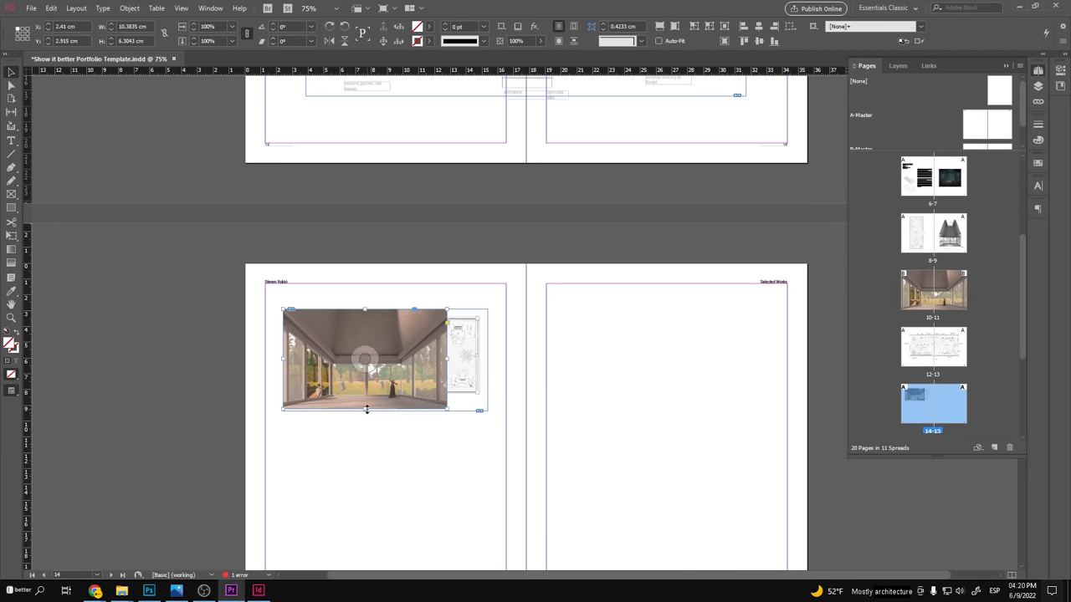
drag(407, 350, 709, 353)
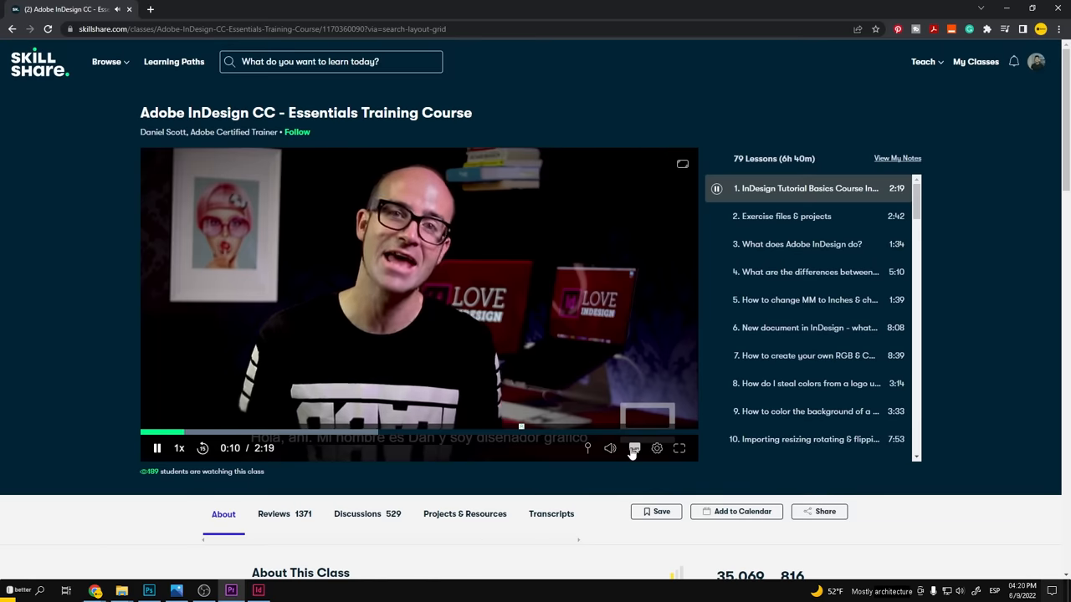
Switch the video player's subtitles from Spanish to Off
click(634, 448)
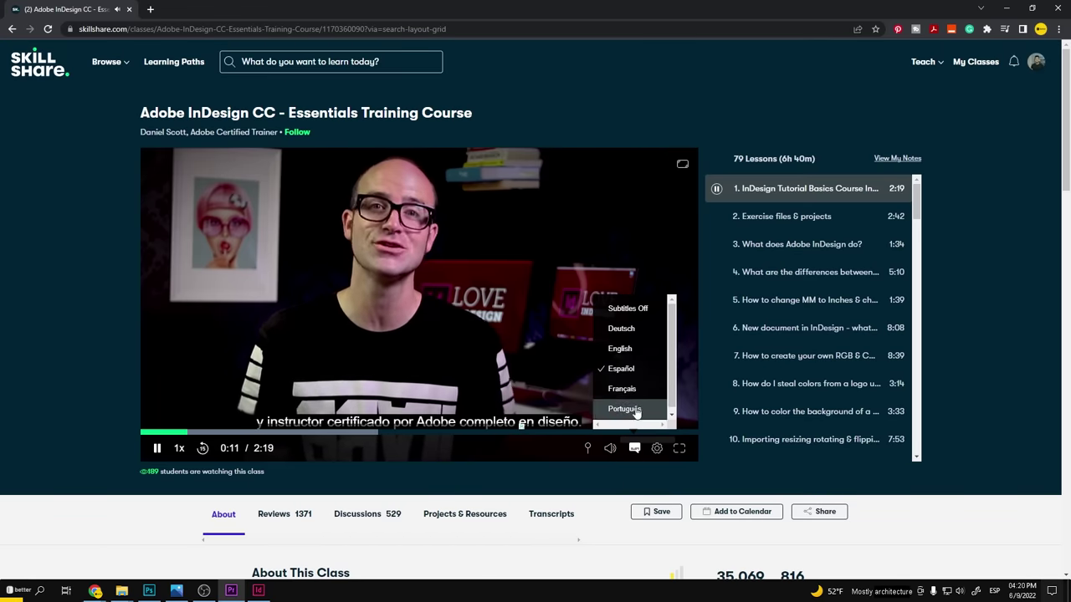
click(627, 308)
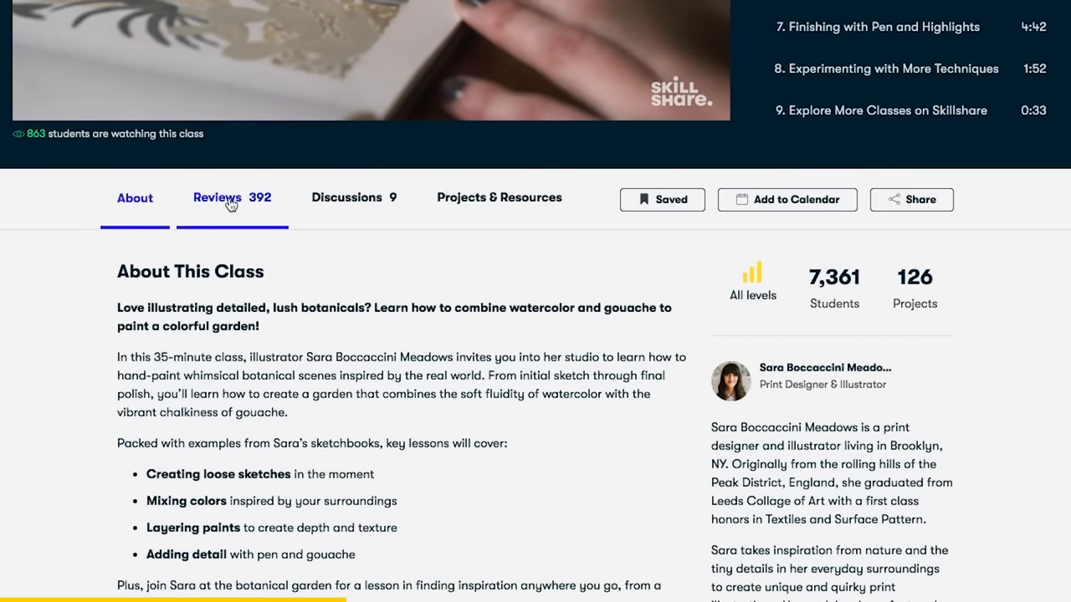
Browse the class's Reviews, Discussions and Projects & Resources sections
click(232, 205)
click(353, 198)
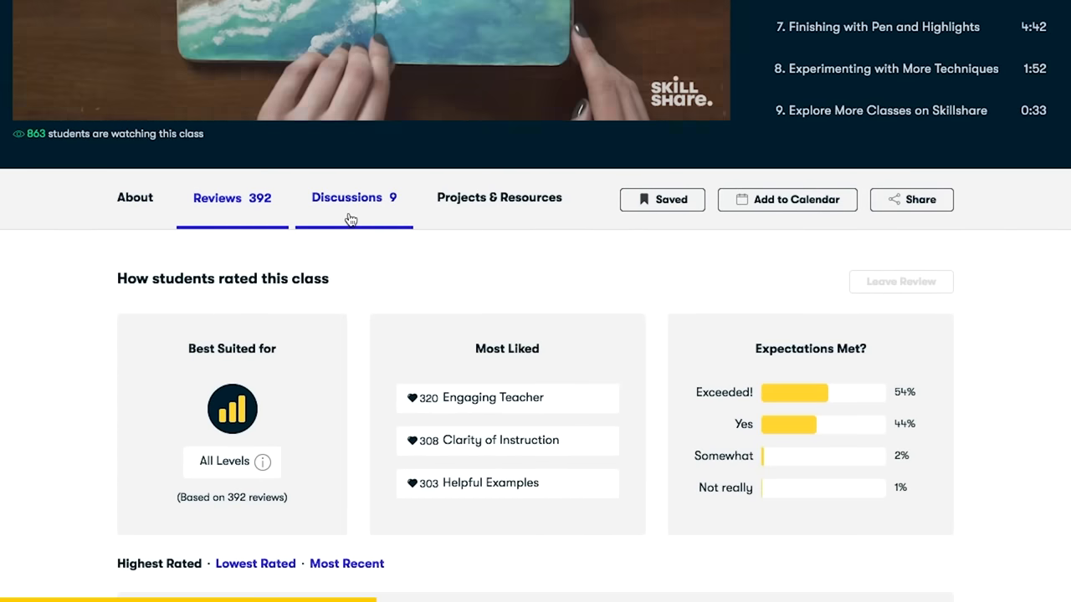
click(500, 198)
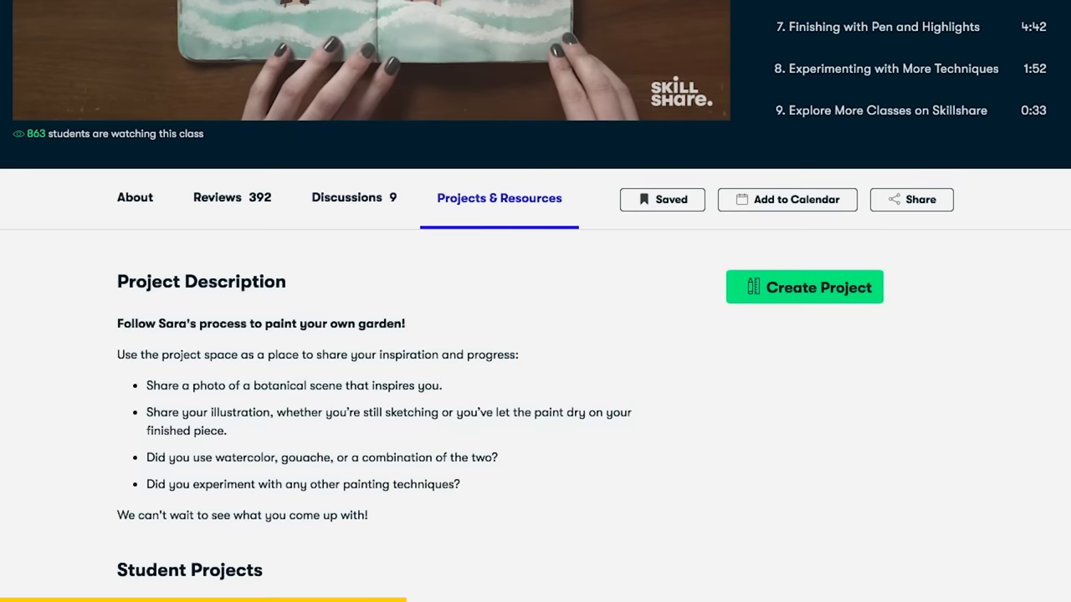
scroll(535, 335, down, 1)
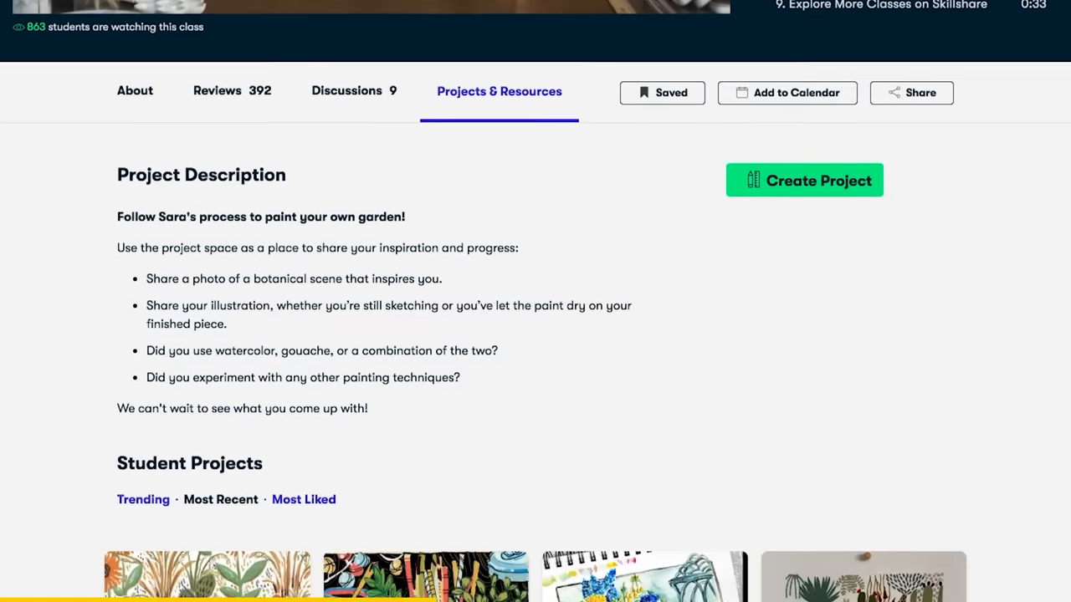
scroll(535, 335, down, 2)
scroll(536, 334, down, 2)
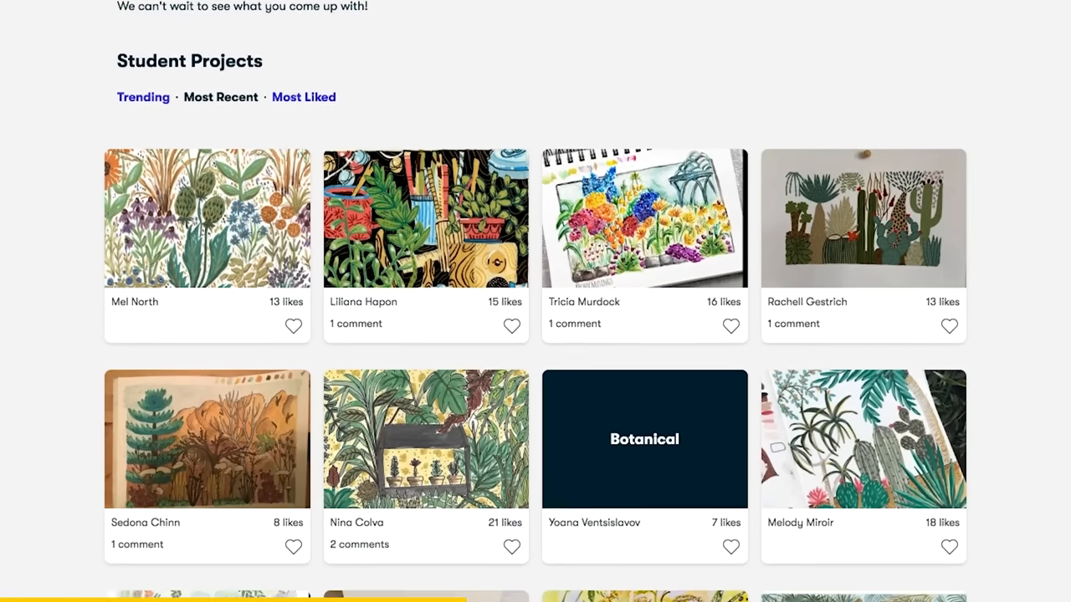
scroll(535, 335, down, 1)
scroll(535, 334, down, 1)
scroll(535, 335, down, 1)
scroll(535, 334, down, 1)
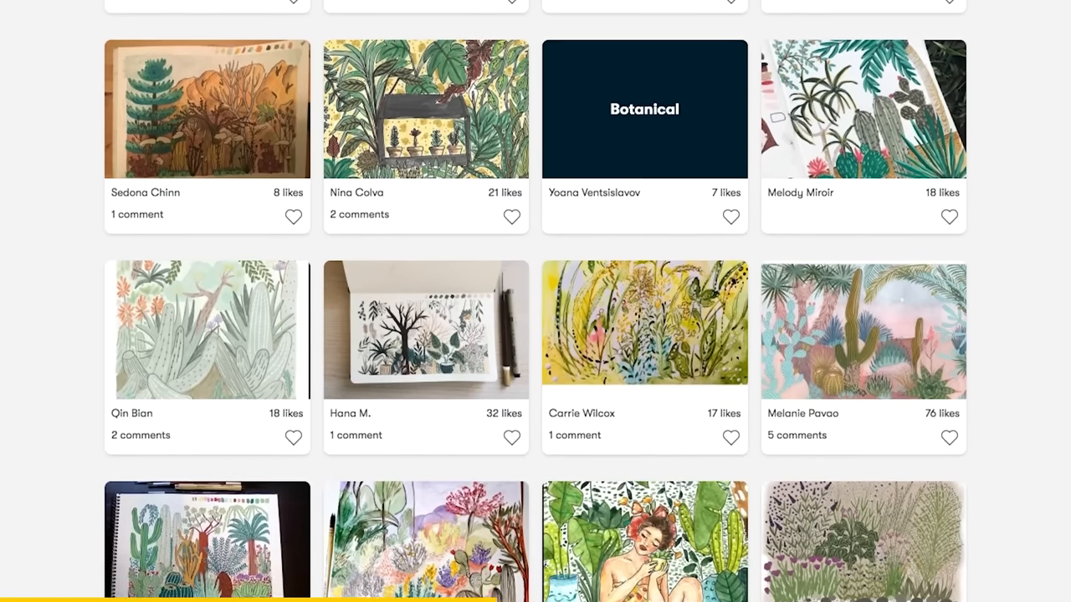
scroll(536, 334, down, 1)
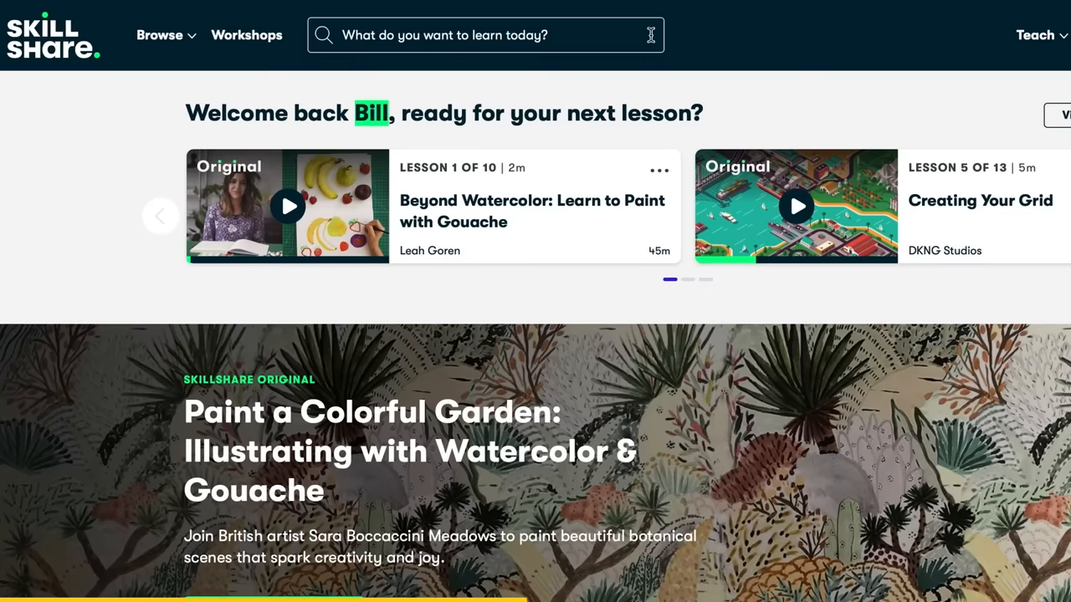
Switch to lesson 23 on replacing images, then lesson 24 on opacity and transparency
click(650, 34)
text(Lo)
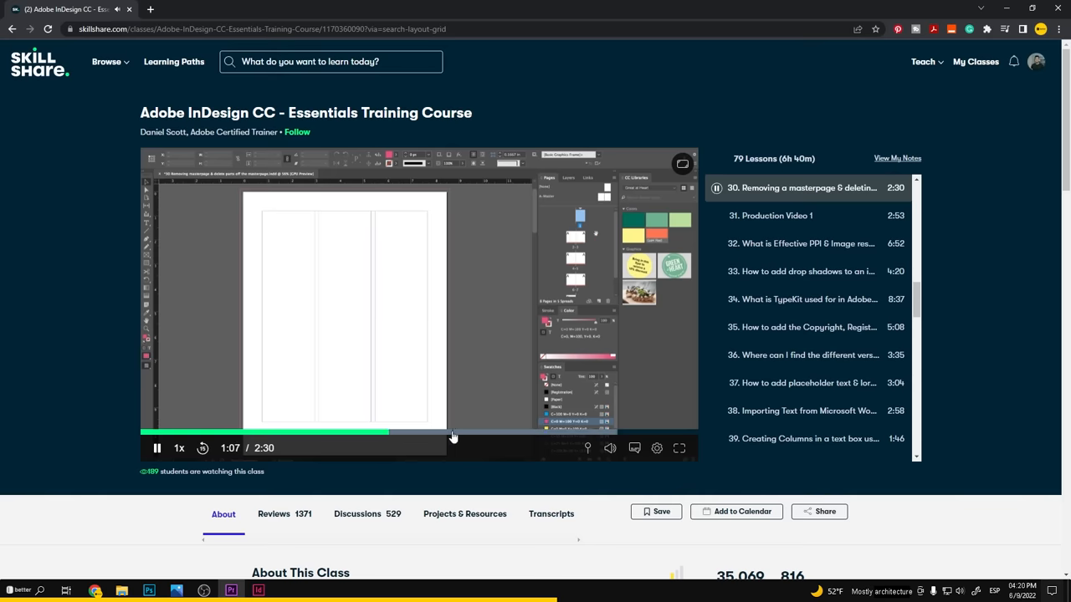
scroll(812, 298, up, 1)
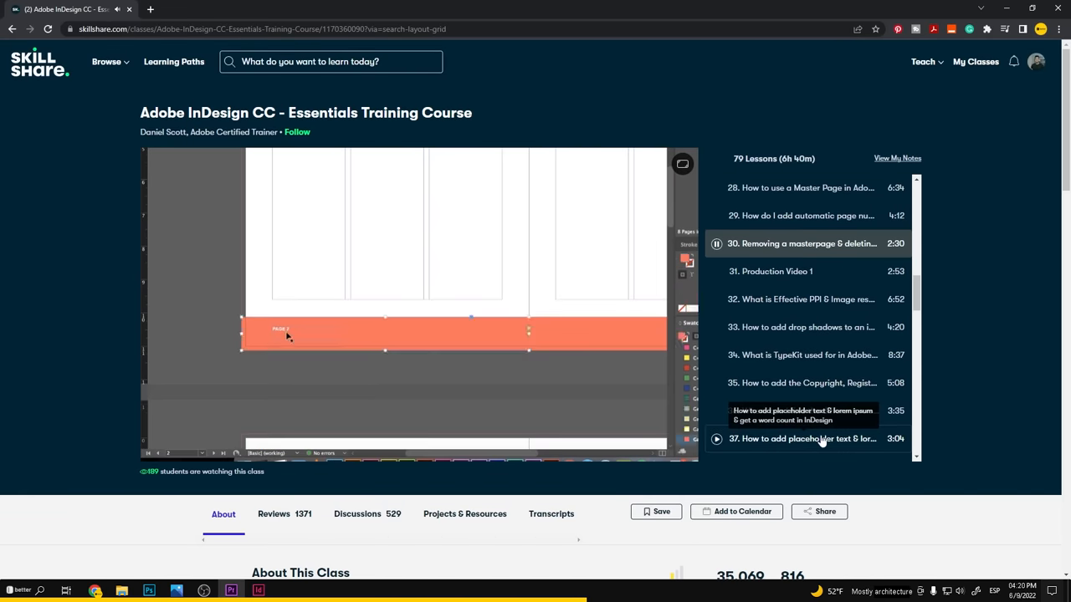
scroll(822, 335, up, 3)
click(824, 270)
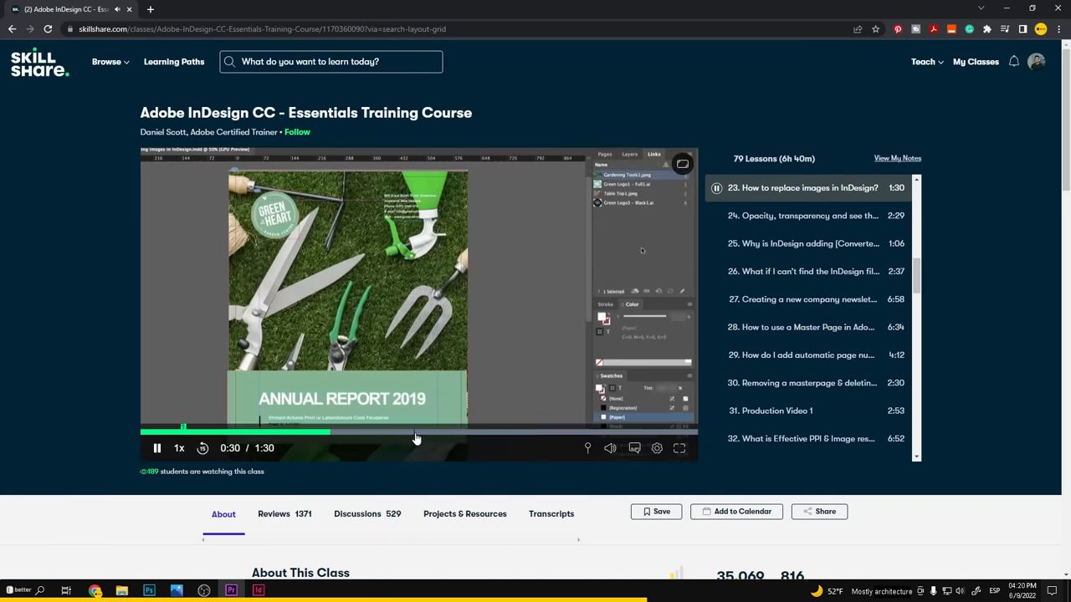
click(801, 215)
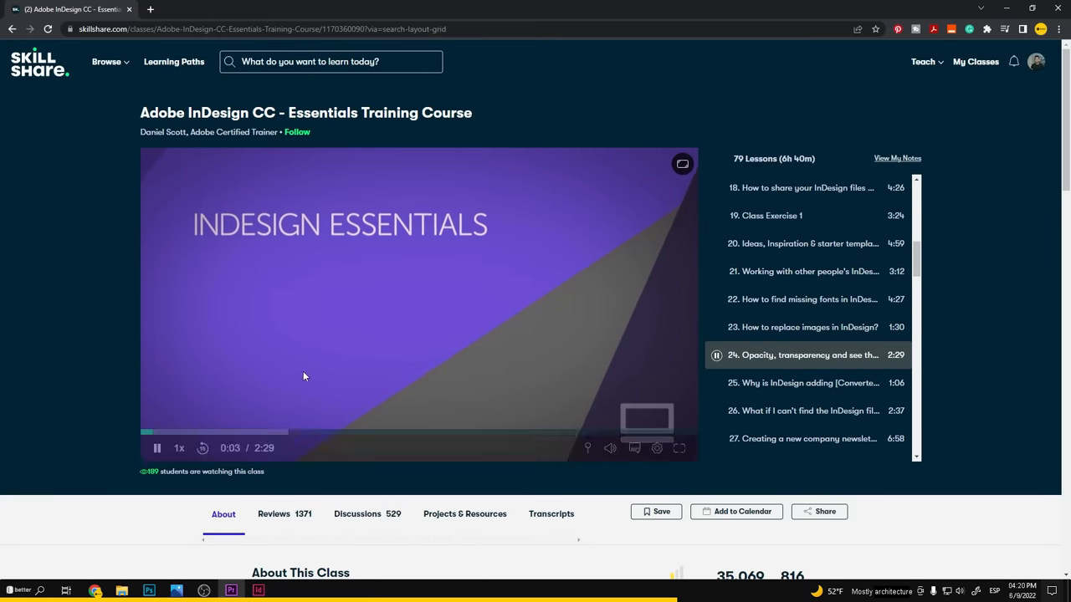
Seek forward through the opacity and transparency lesson via the progress bar
click(292, 434)
click(366, 435)
click(434, 434)
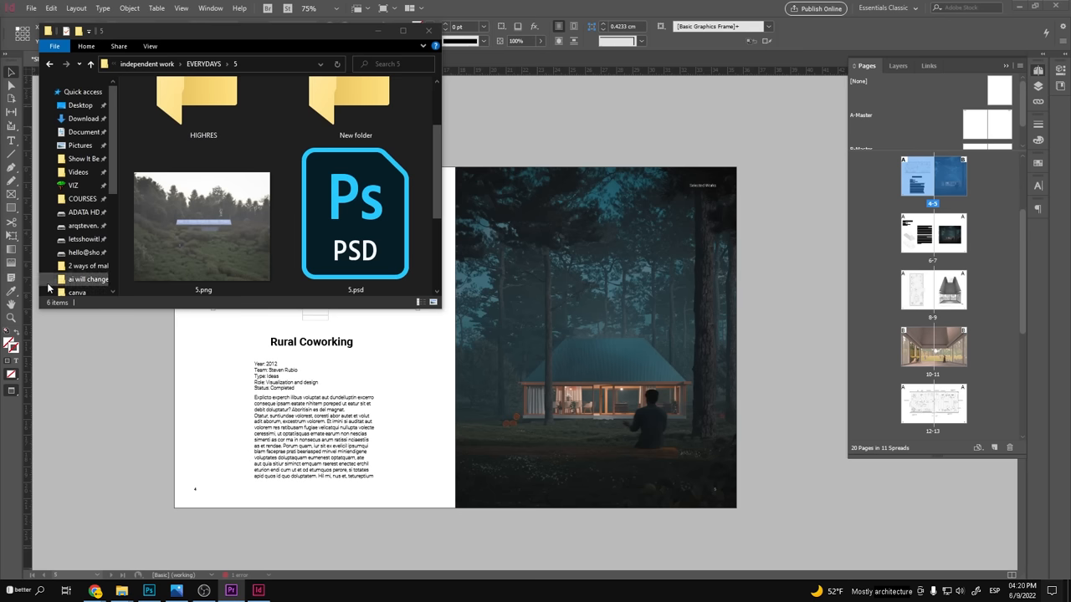
Replace the right-page forest render with 5.png dragged from Explorer
click(174, 227)
drag(196, 238, 540, 310)
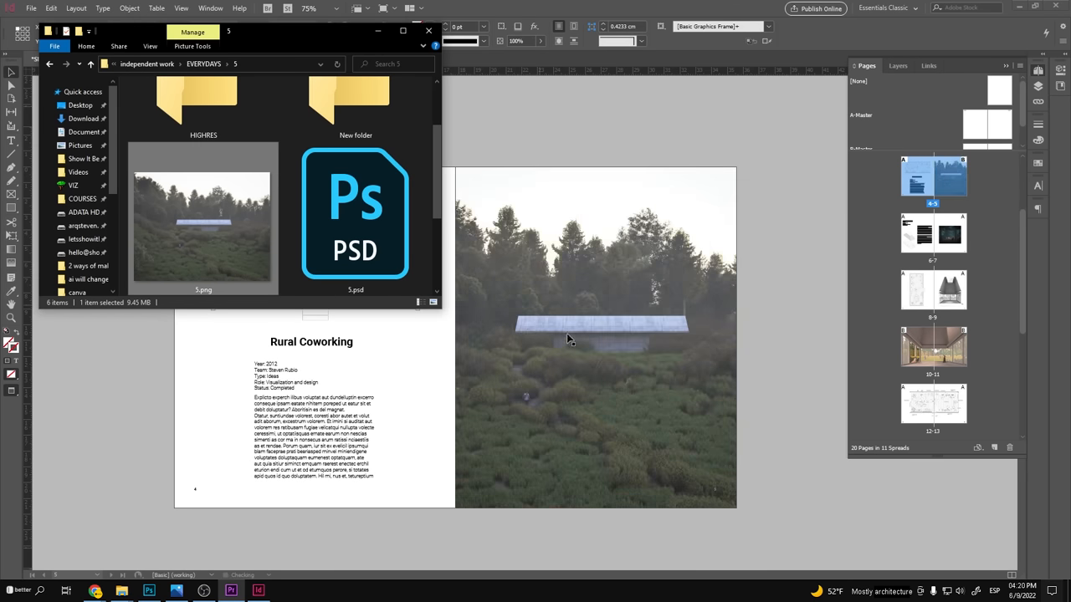
click(594, 324)
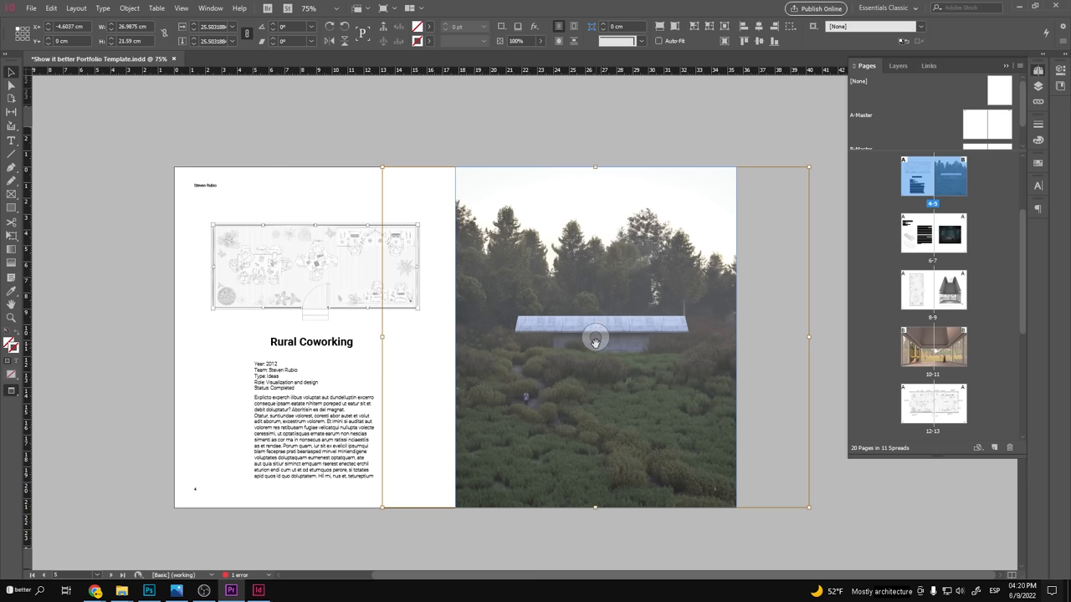